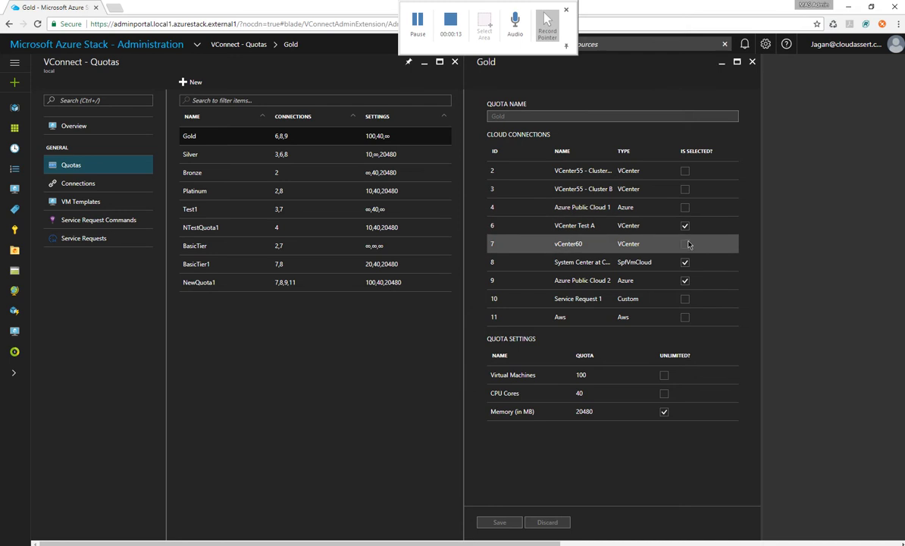
Try a CPU Cores quota of 400 in the Gold quota, discard the change and close the quota details.
click(685, 244)
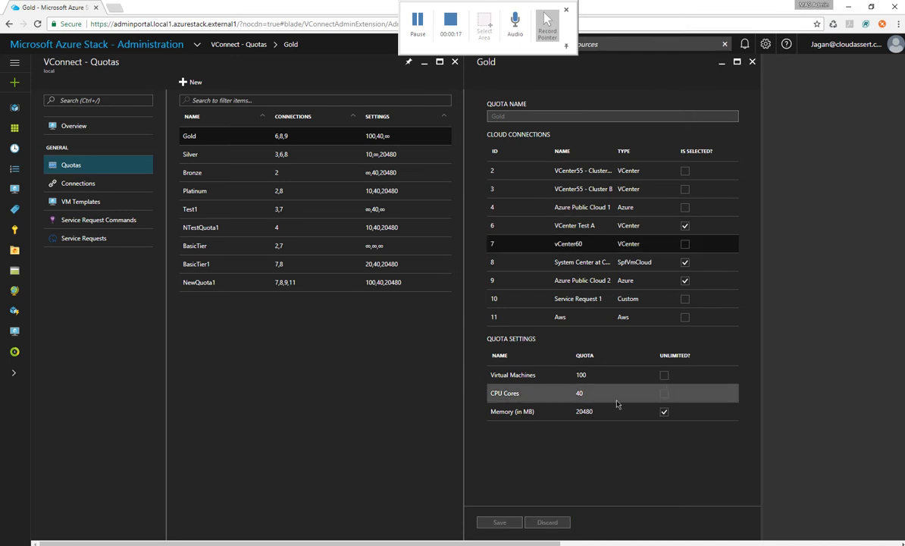
click(588, 393)
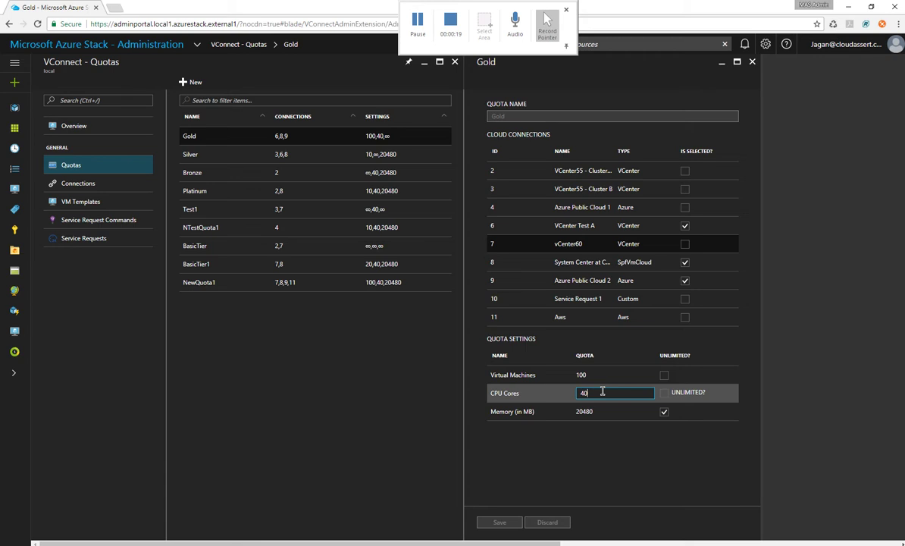
click(577, 461)
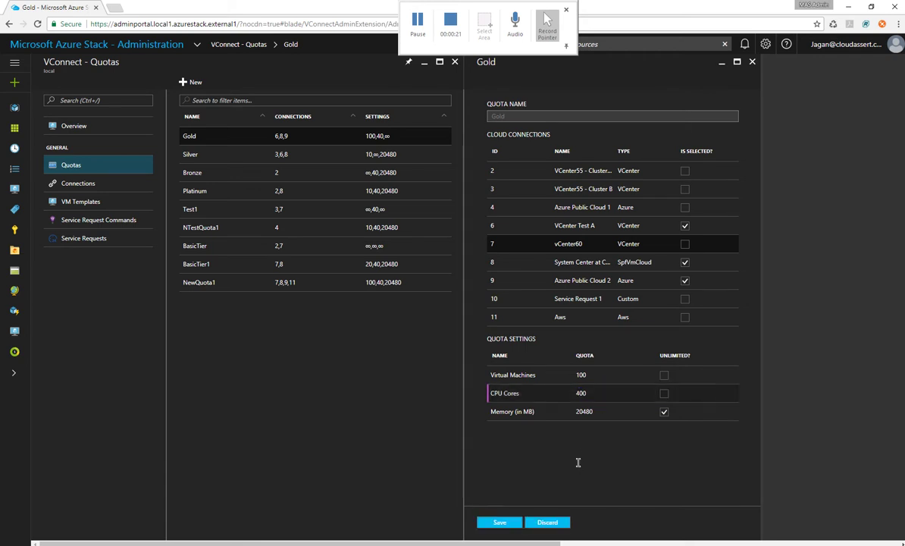
click(559, 521)
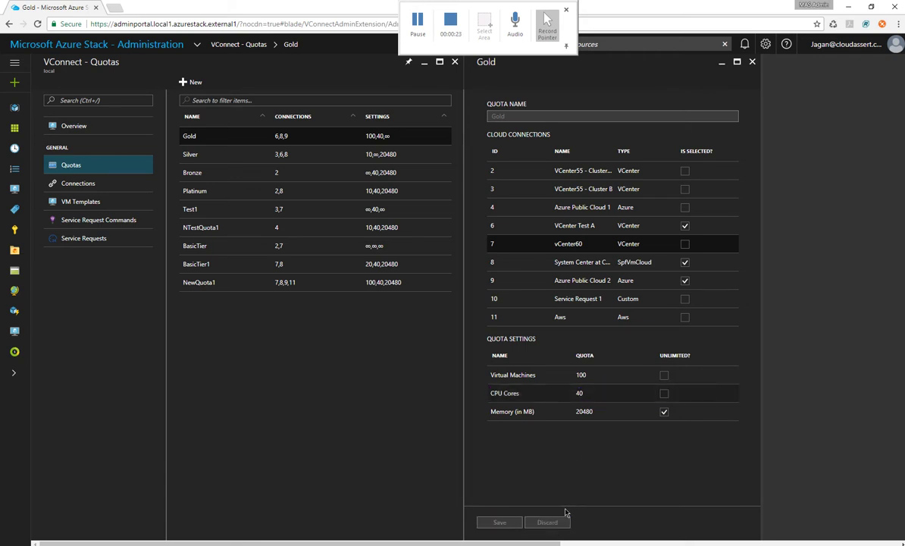
click(752, 61)
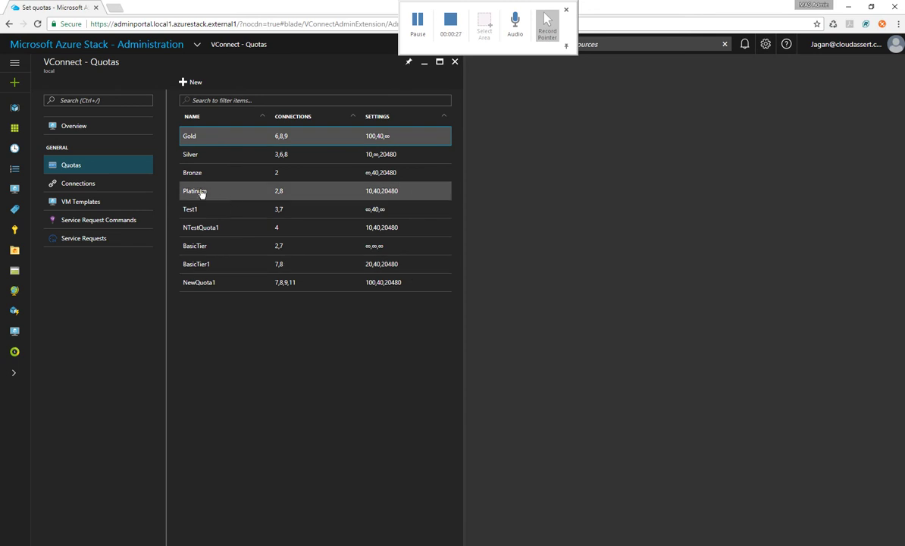
View the cloud connections, and publish the vCenter60 templates Windows 2008 Server and RHEL72 Template to the gallery.
click(112, 188)
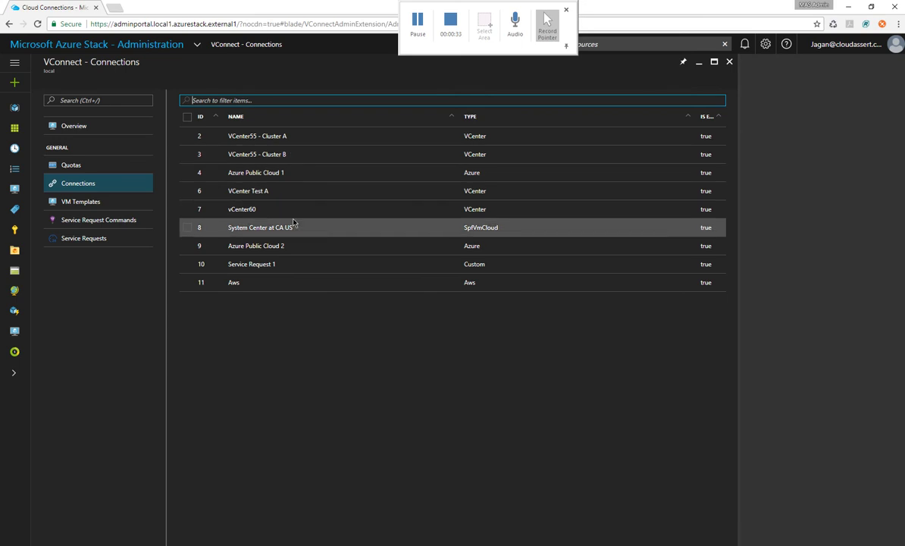
click(91, 203)
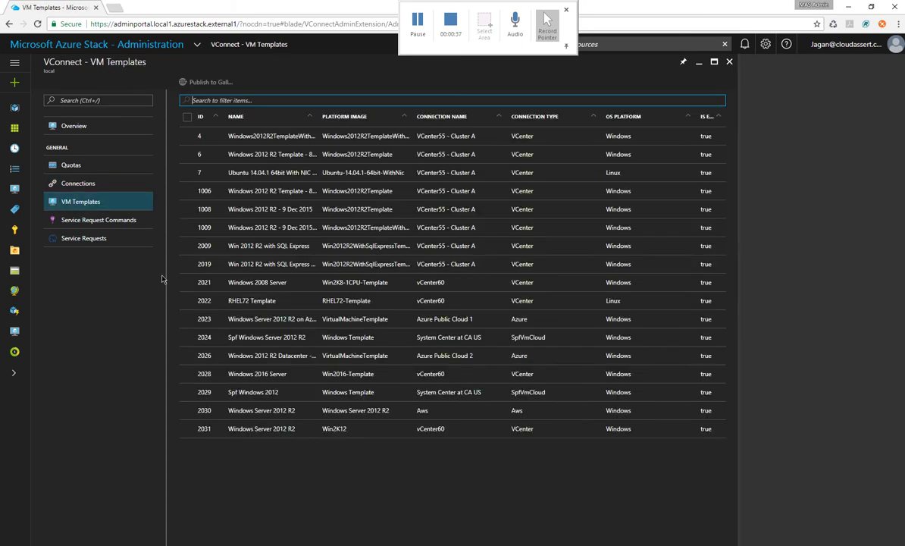
click(186, 284)
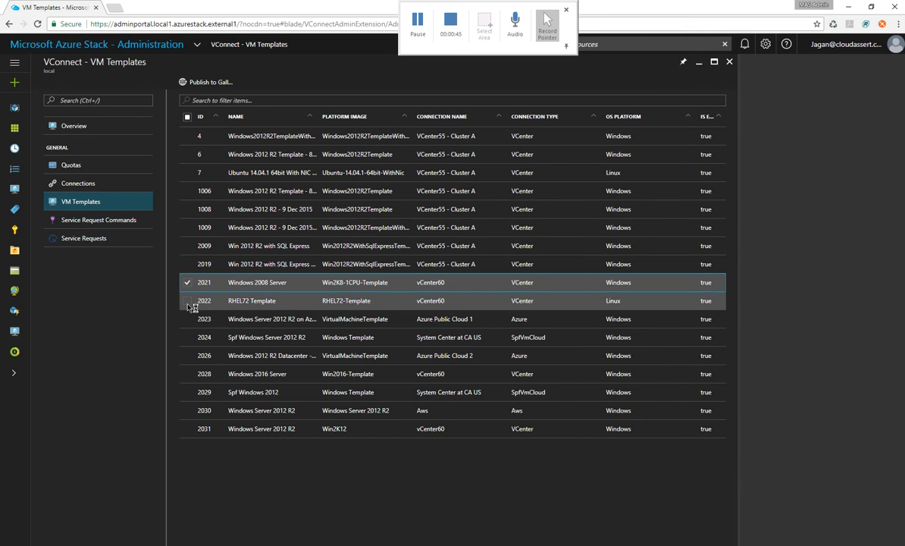
click(187, 301)
click(210, 82)
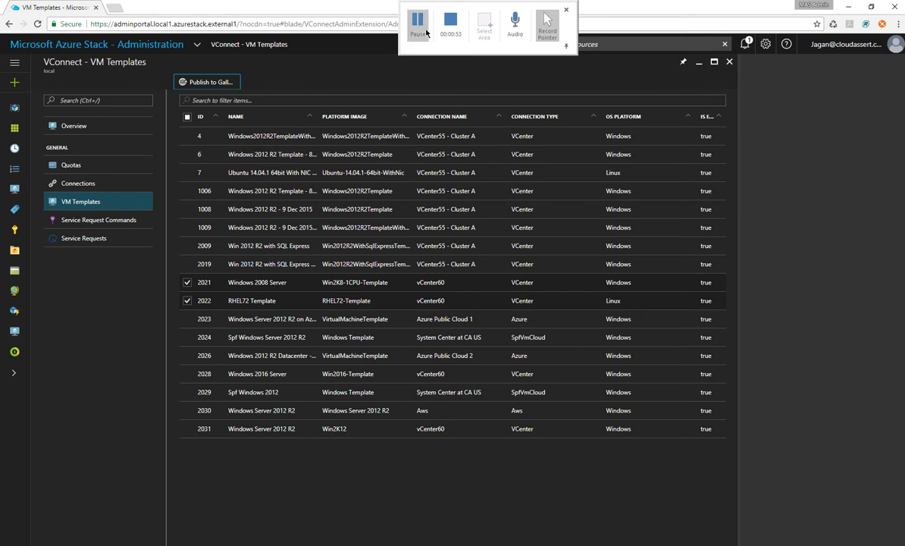
click(745, 42)
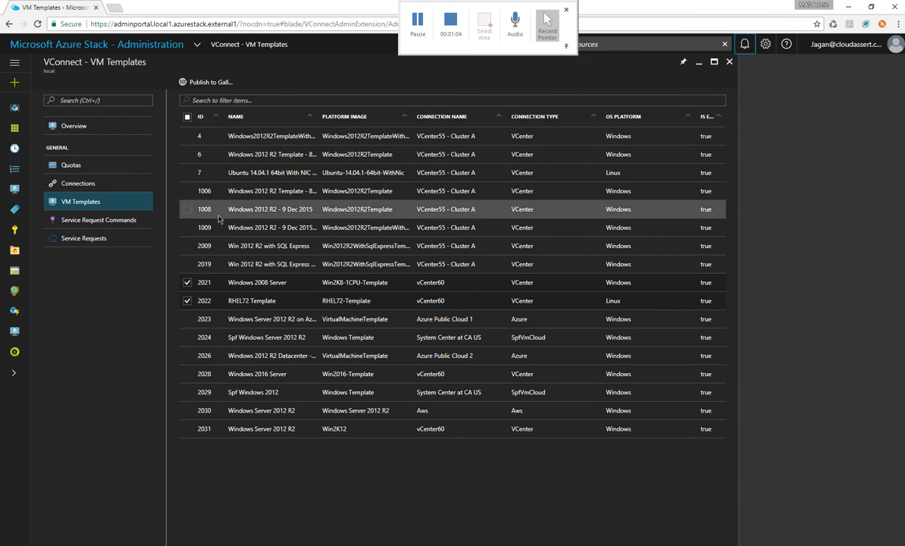
Examine the service request commands and the gallery publishing option for Log Ticket, leaving no command selected.
click(124, 225)
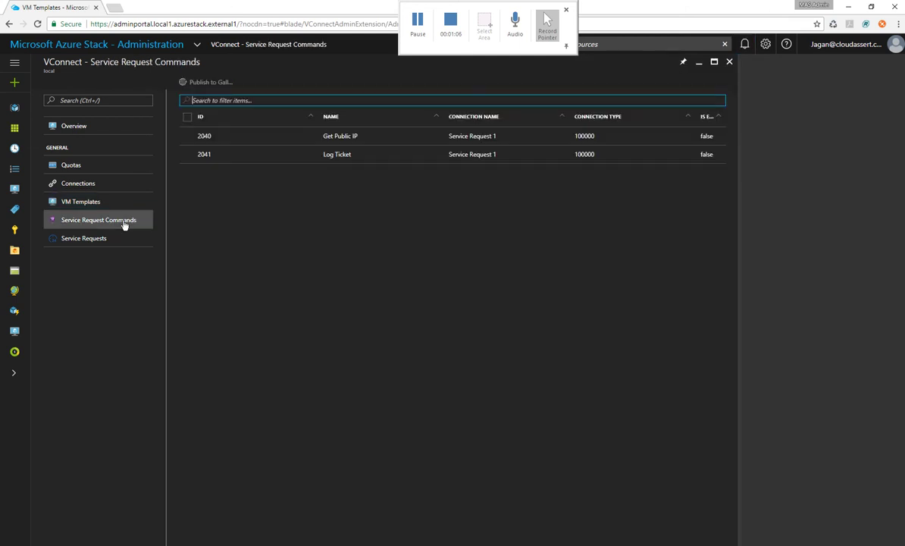
click(187, 155)
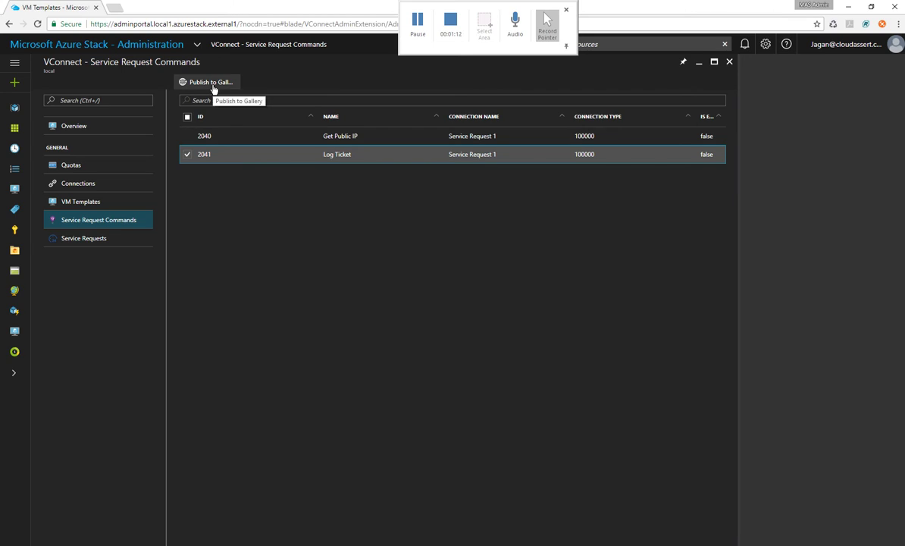
click(187, 157)
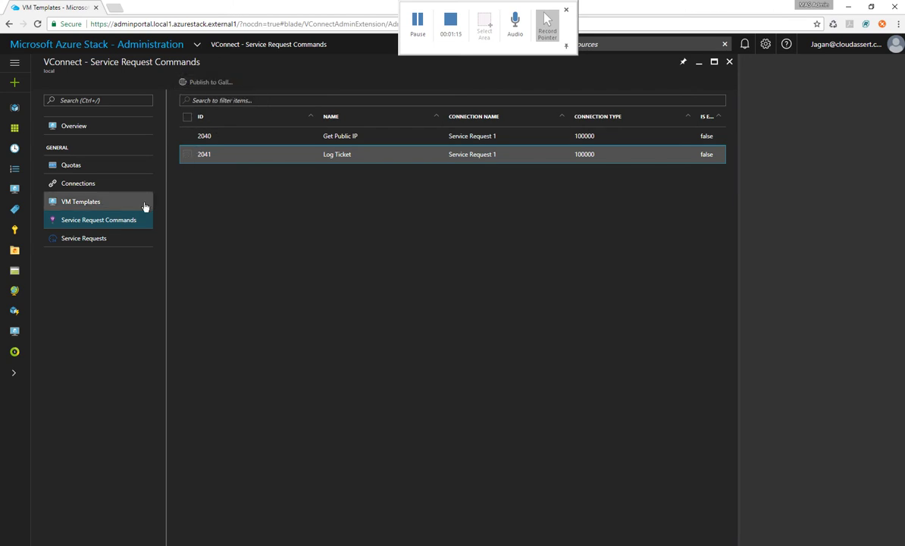
In the service requests, widen the tenant subscription ID column and deny Get Public IP request 4.
click(99, 240)
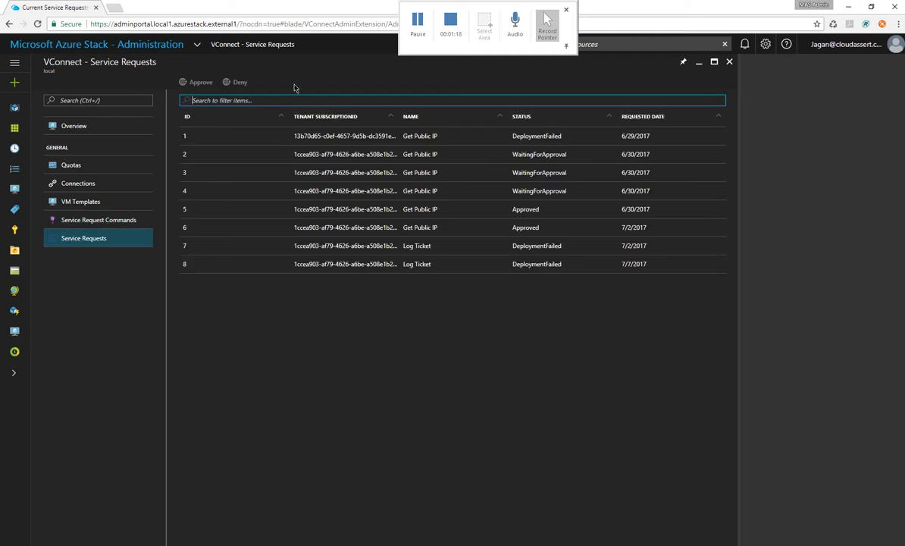
drag(269, 114, 219, 113)
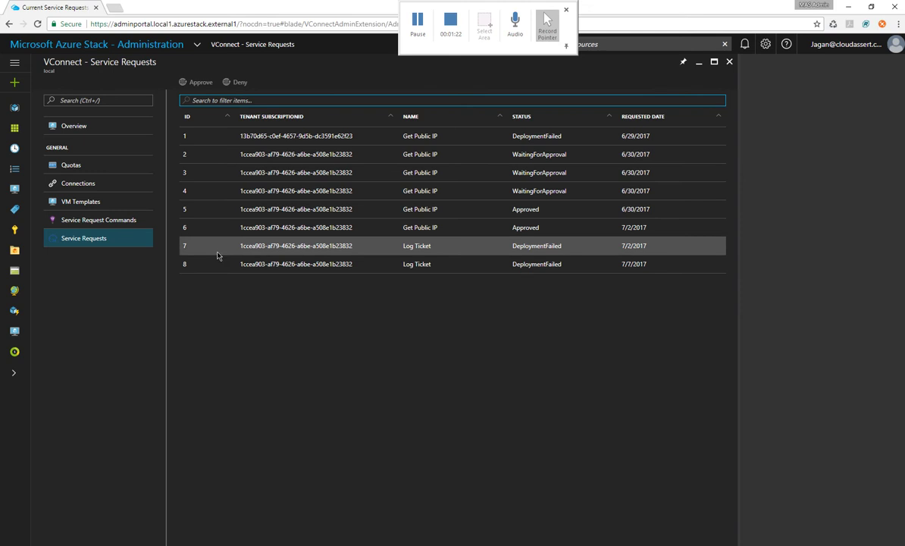
click(300, 190)
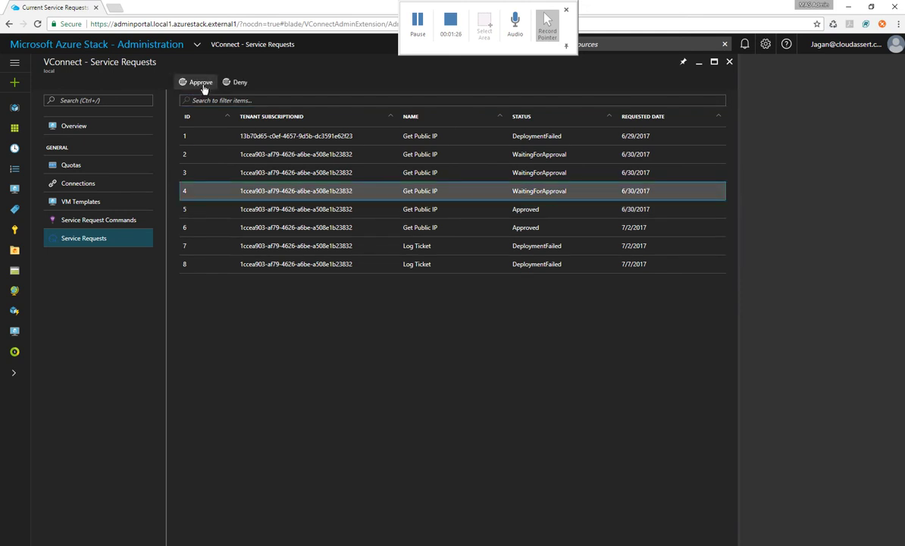
click(235, 82)
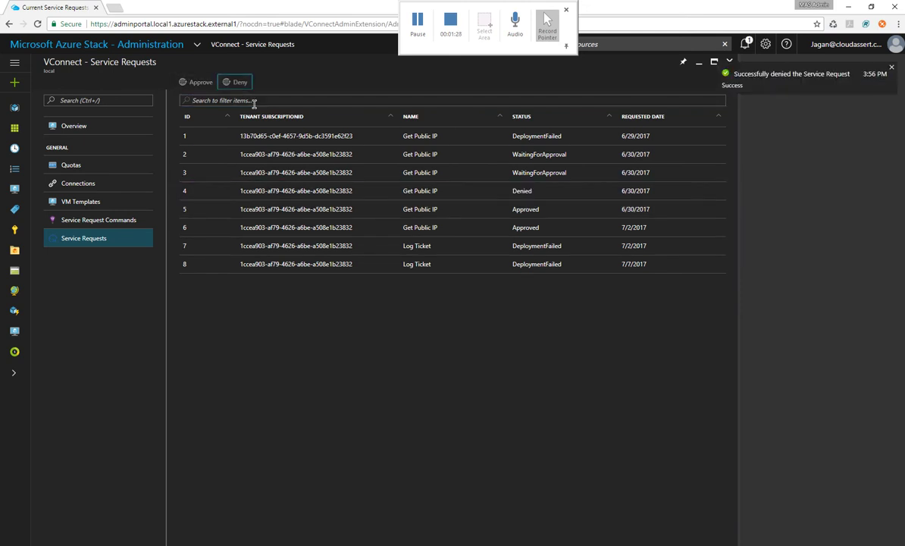
Approve Get Public IP service request 3.
click(397, 187)
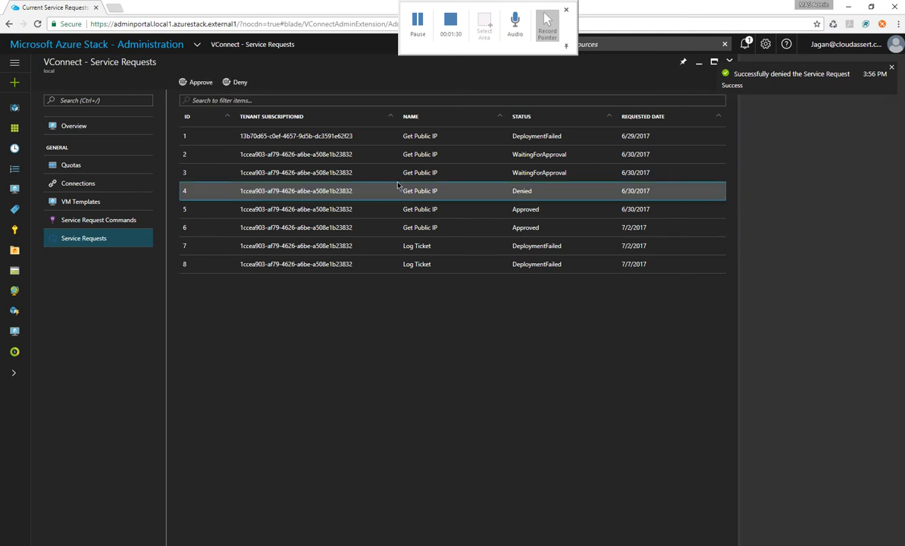
click(199, 82)
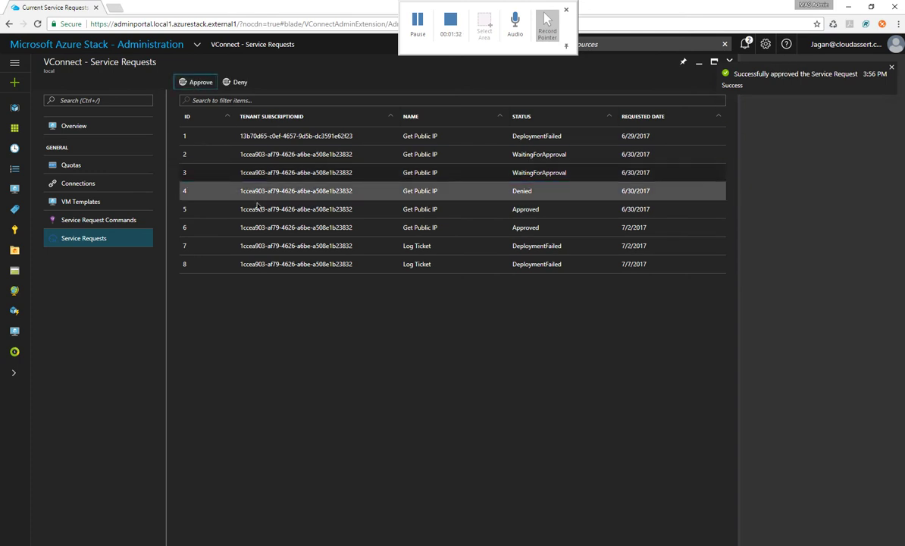
click(359, 180)
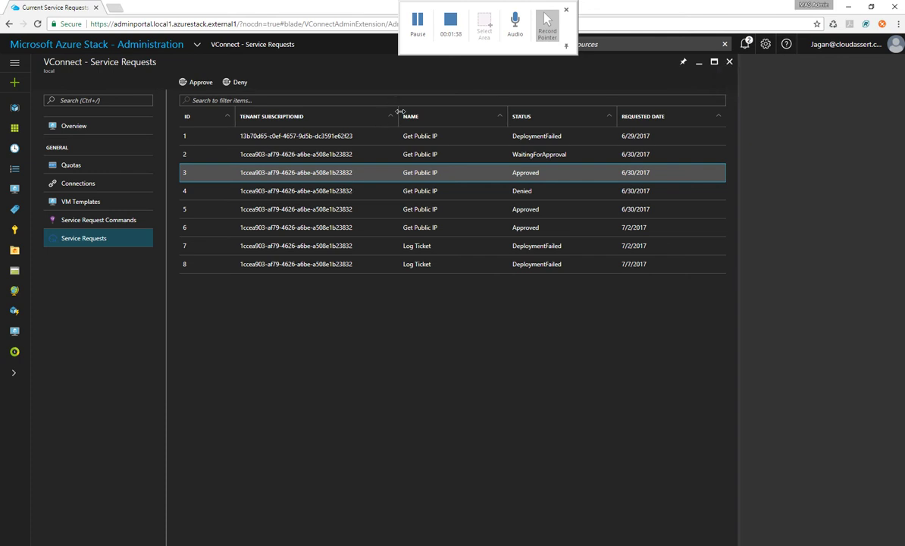
Switch to the tenant portal, filter the VConnect virtual machines by "test" and open JTestVM1.
click(417, 34)
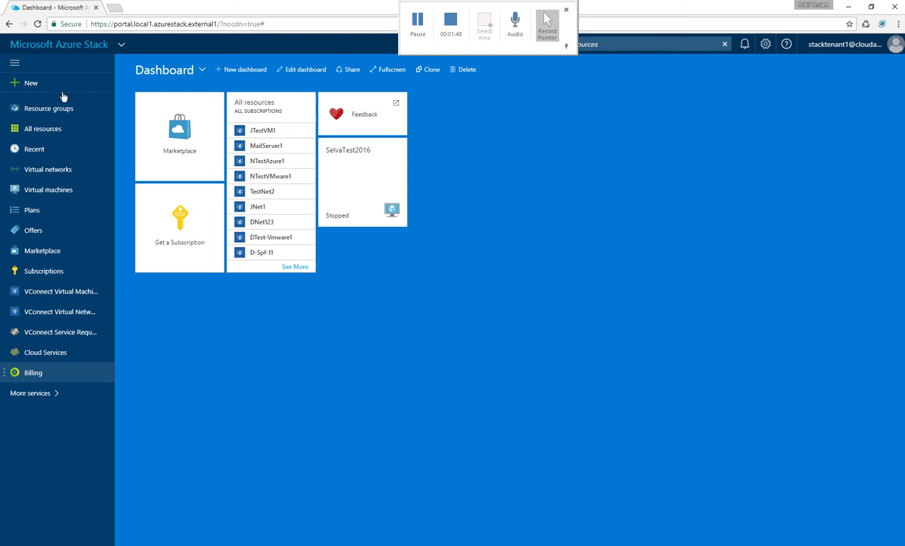
click(58, 293)
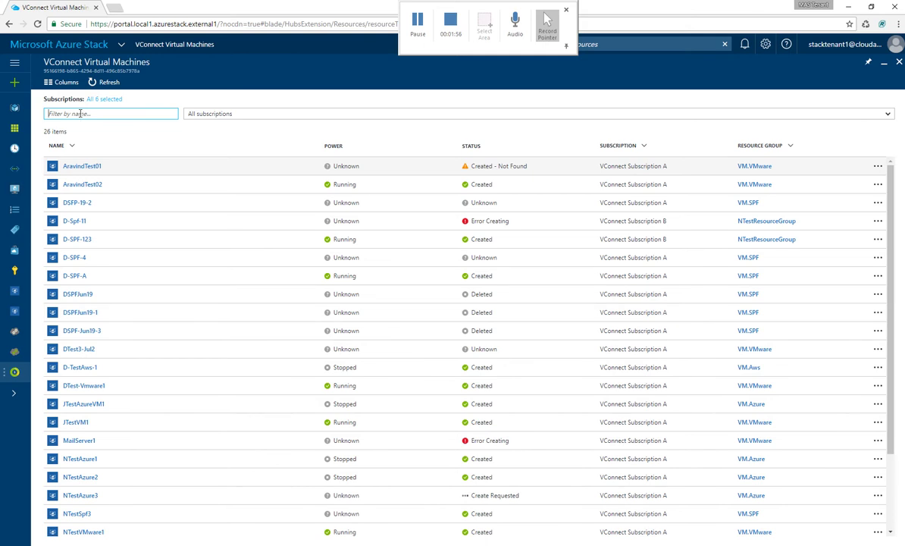
text(test)
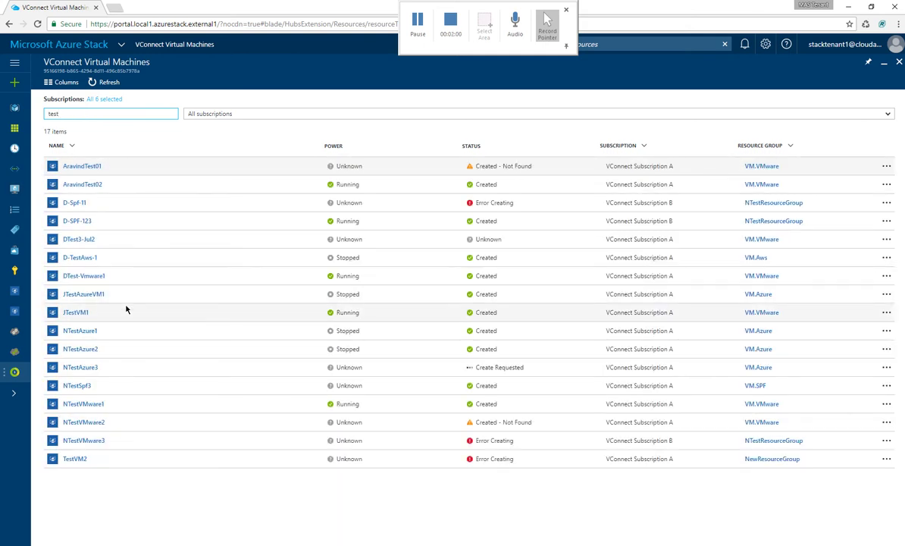
click(75, 313)
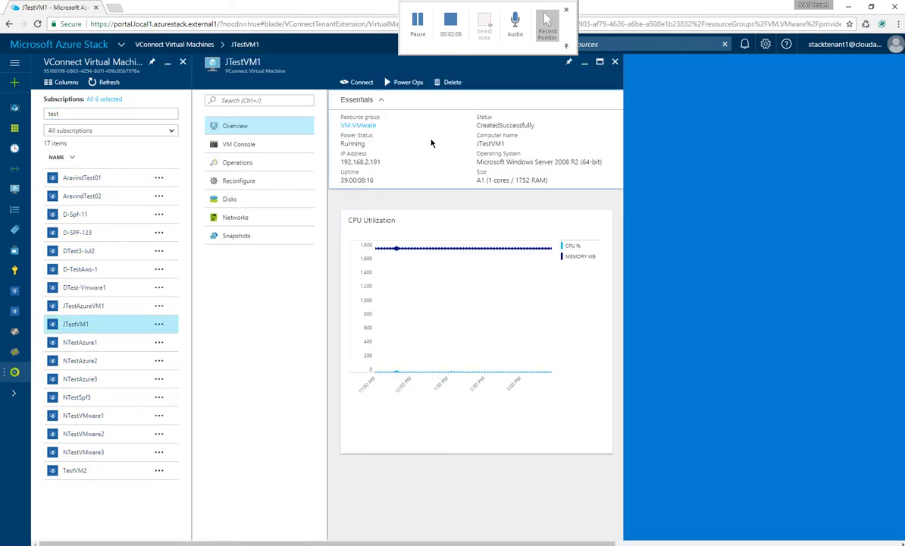
Try a Remote Desktop connection to JTestVM1 with the downloaded RDP file and cancel at the credentials prompt.
click(359, 83)
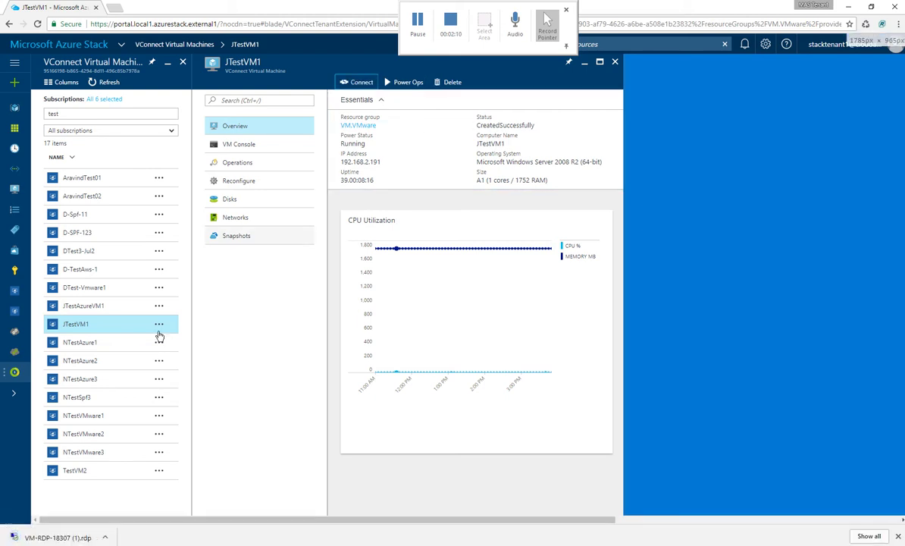
click(61, 536)
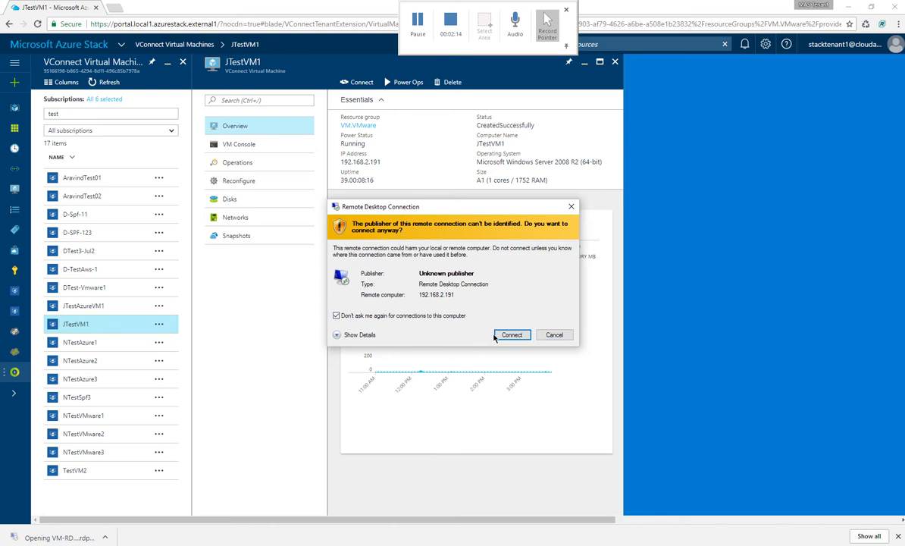
click(506, 334)
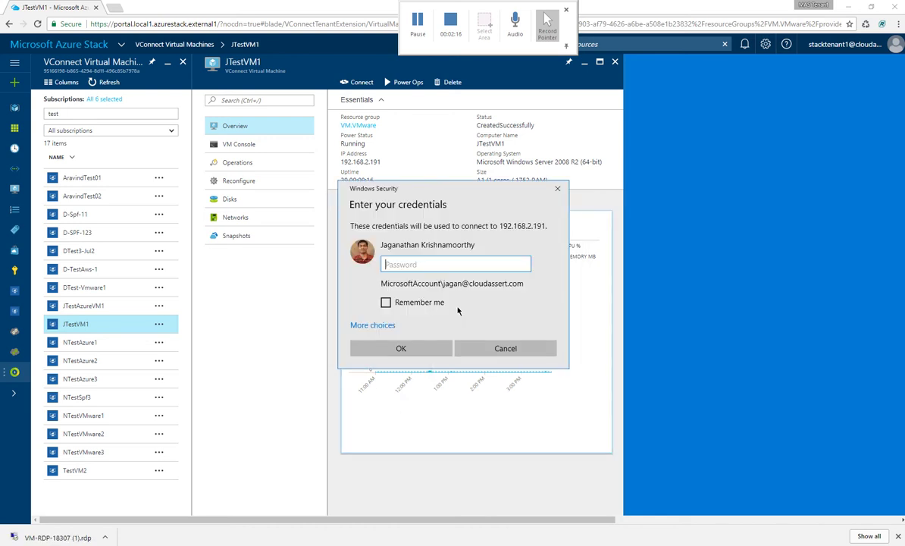
click(489, 350)
Run the Shutdown power operation on JTestVM1.
click(402, 84)
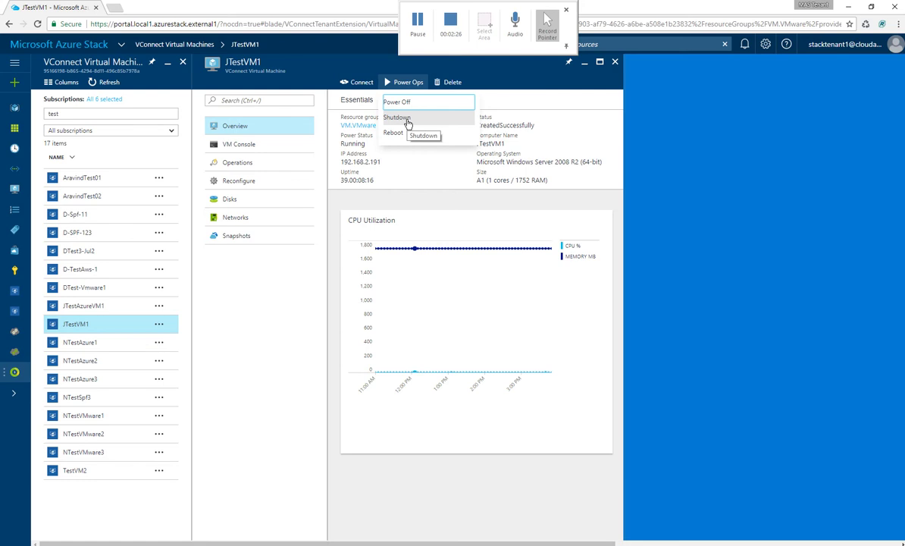
click(406, 119)
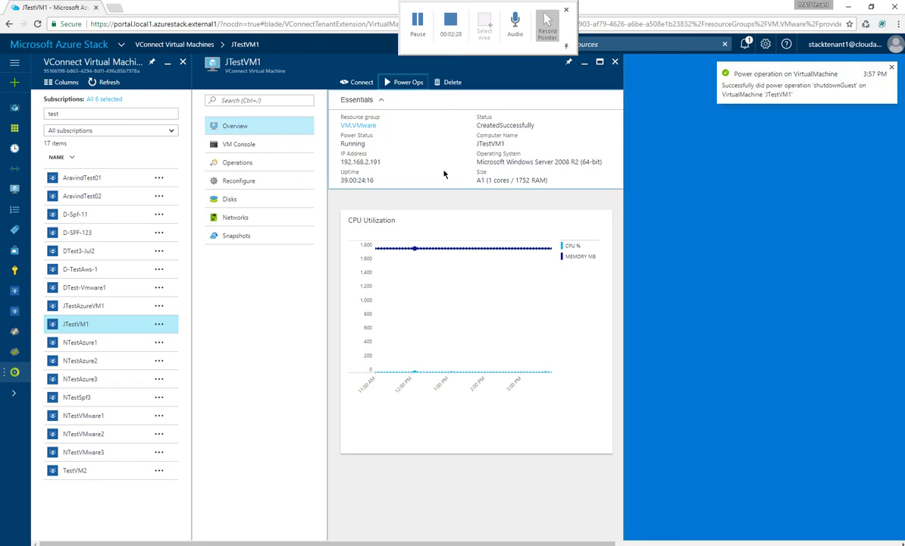
Check JTestVM1's VM console and overview, and view the custom commands available under its operations.
click(257, 146)
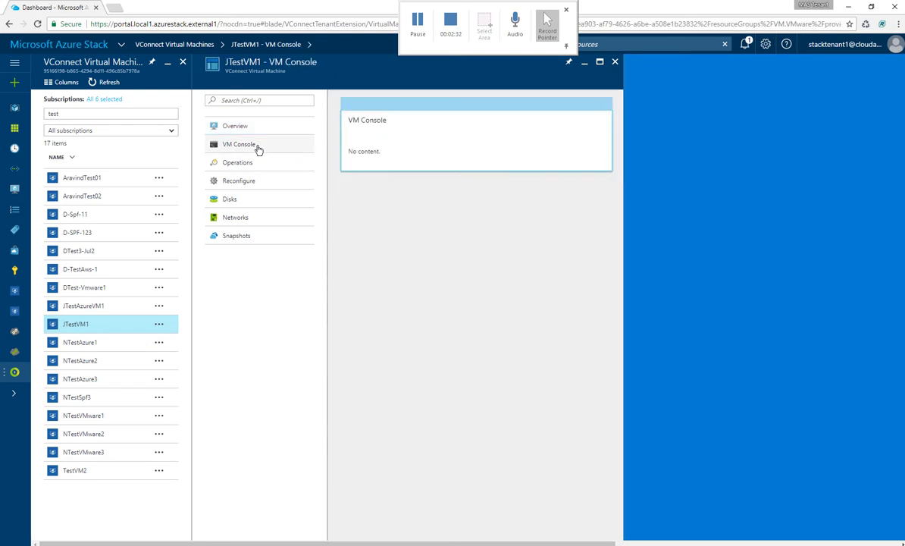
click(278, 146)
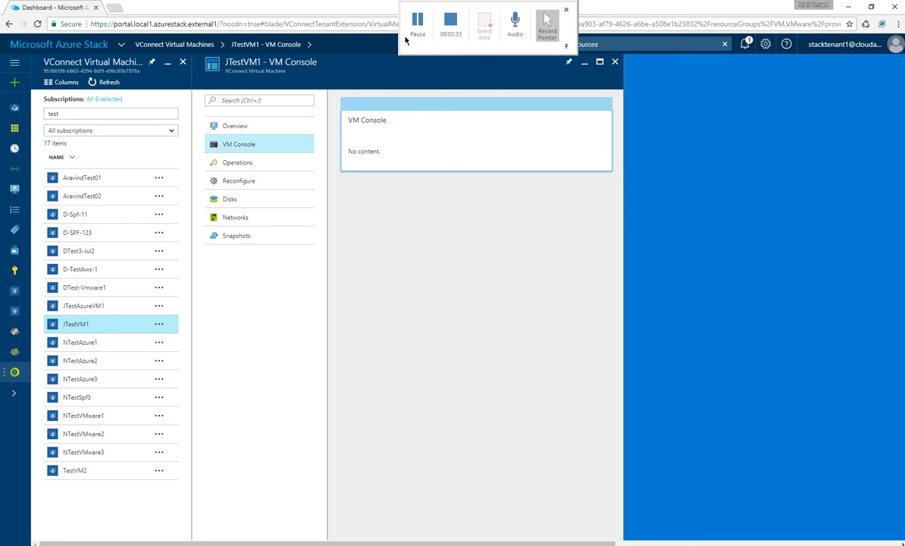
click(239, 131)
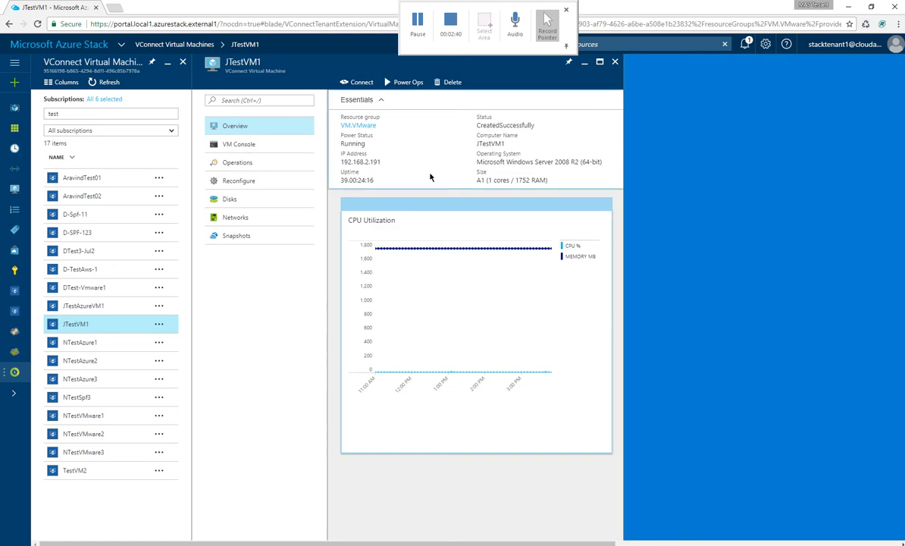
click(274, 145)
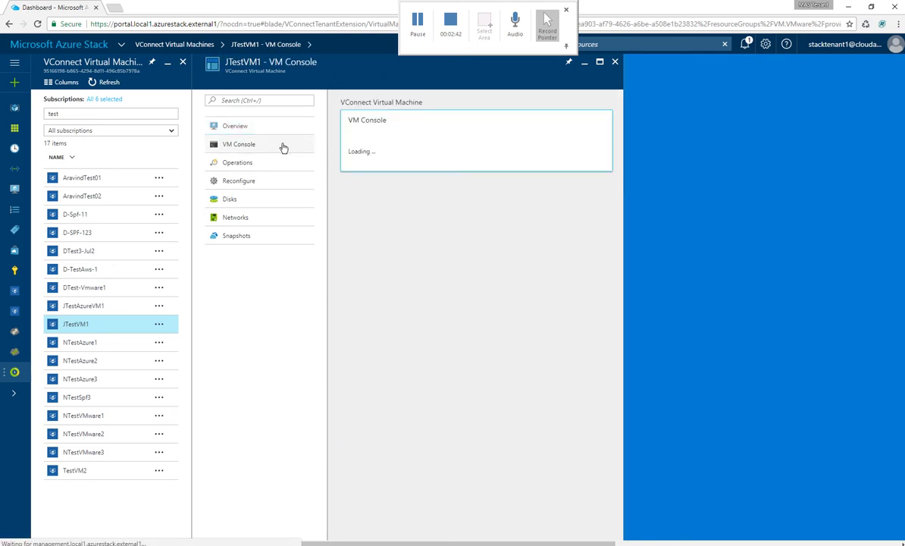
click(238, 126)
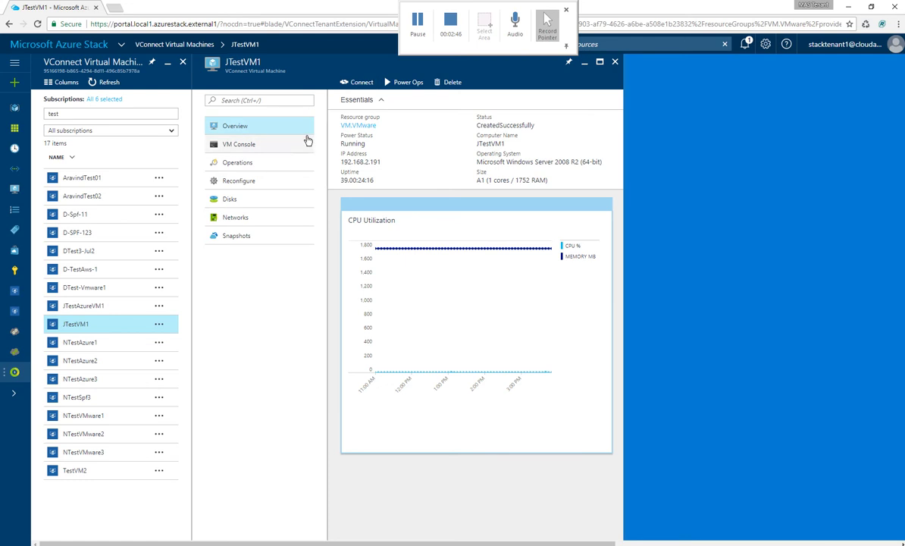
click(247, 167)
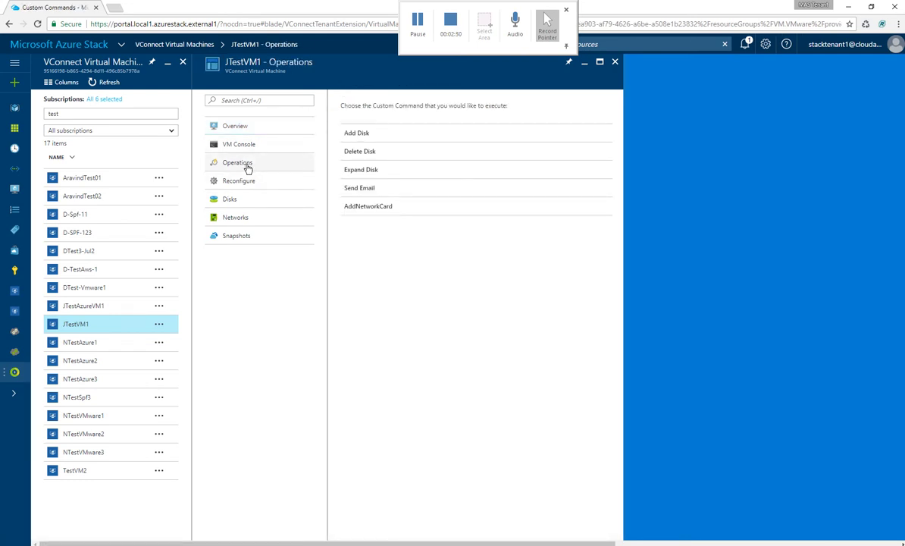
Fill in the Add Disk command for JTestVM1 with a disk size of 20 GB and the Thick Provision Lazy Zeroed storage format.
click(375, 136)
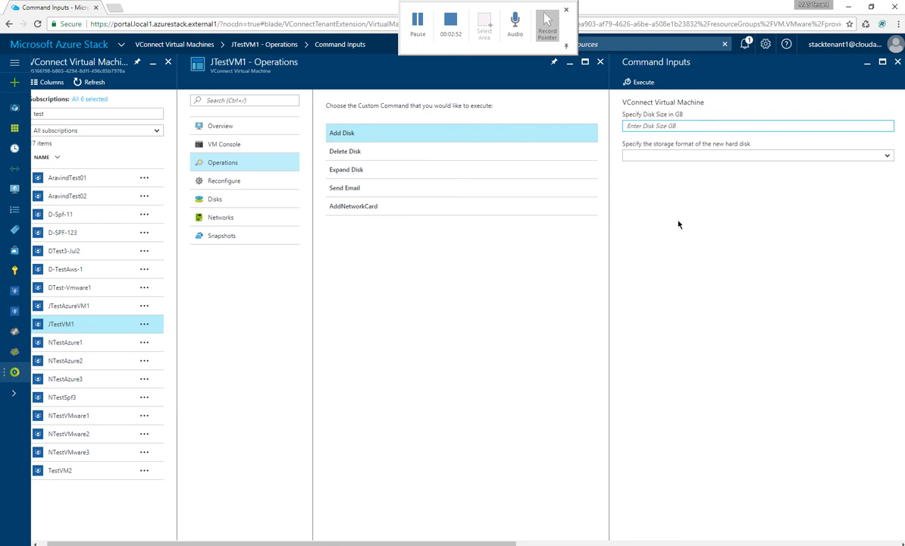
text(20)
click(657, 155)
click(659, 171)
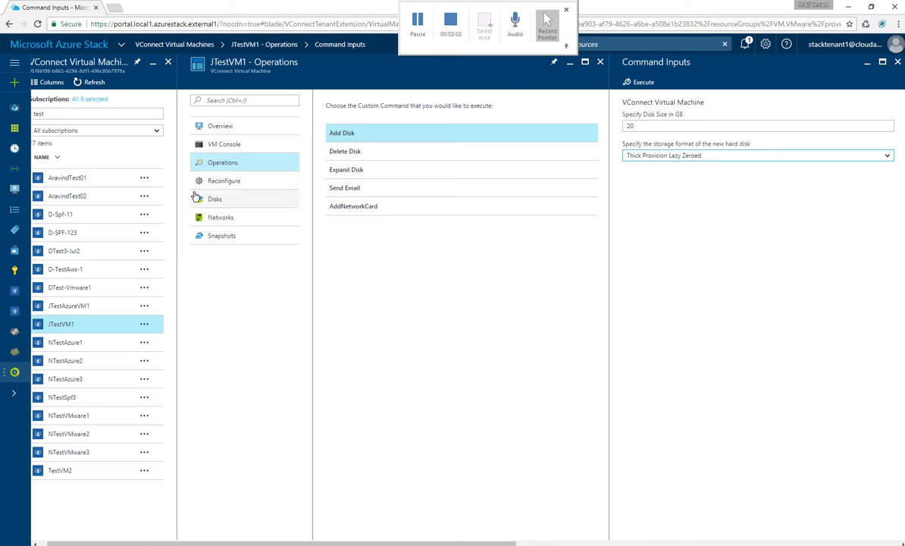
Choose VM size A0 (1 cores / 256 RAM) when reconfiguring JTestVM1, and discard the unsaved edit by going to its disks.
click(231, 180)
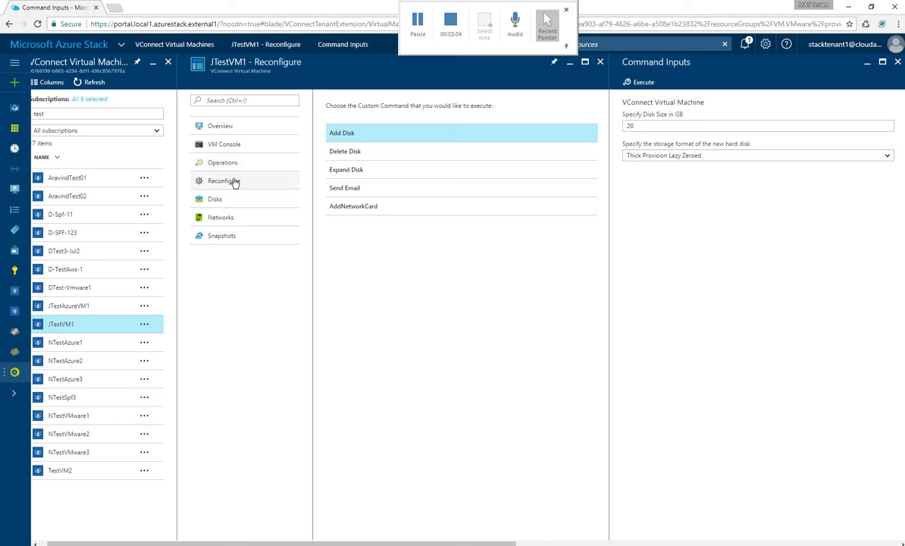
click(379, 117)
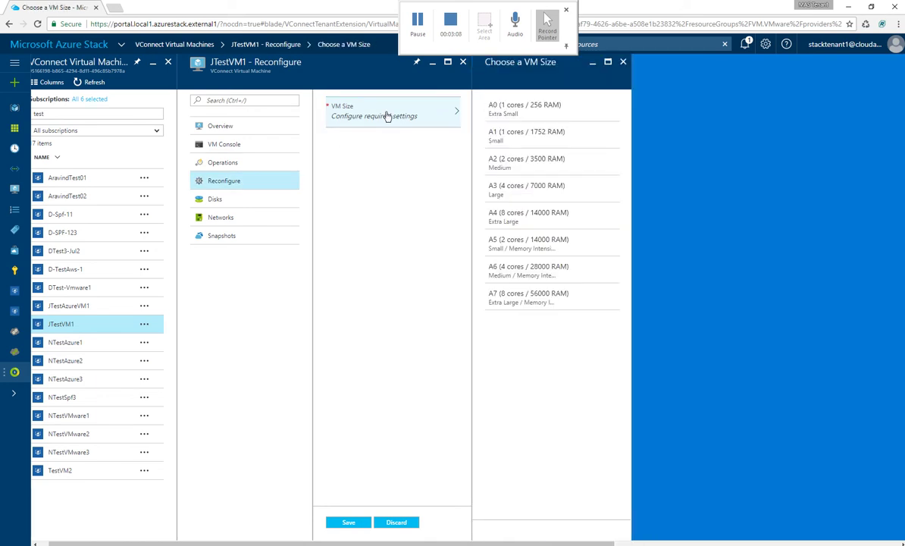
click(494, 109)
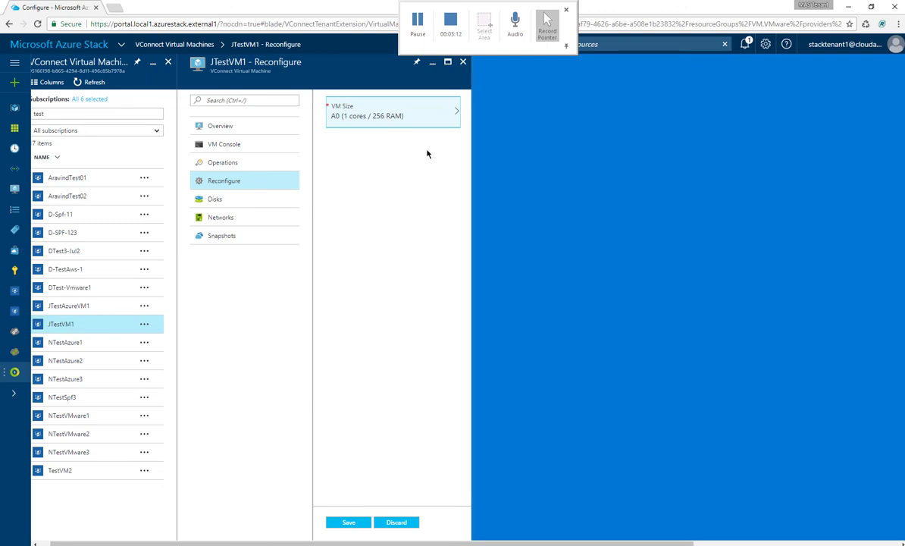
click(218, 198)
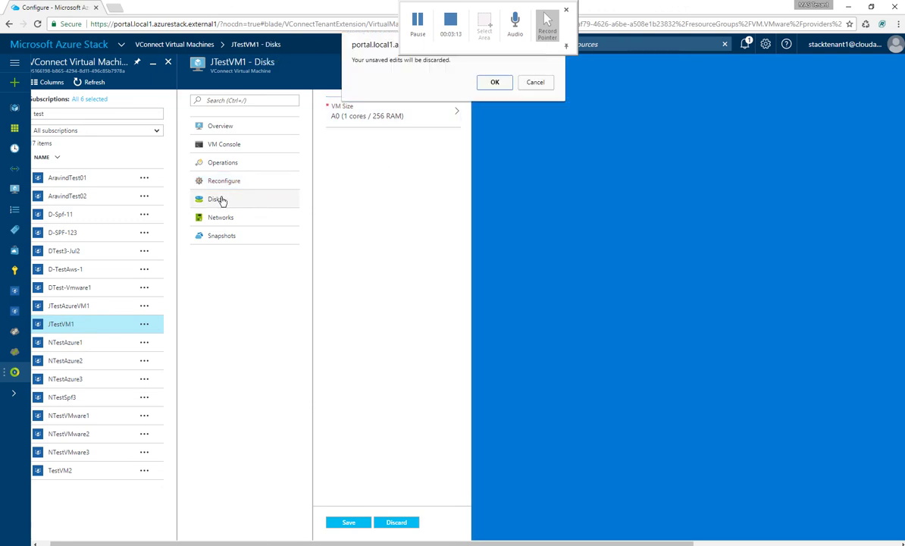
click(493, 82)
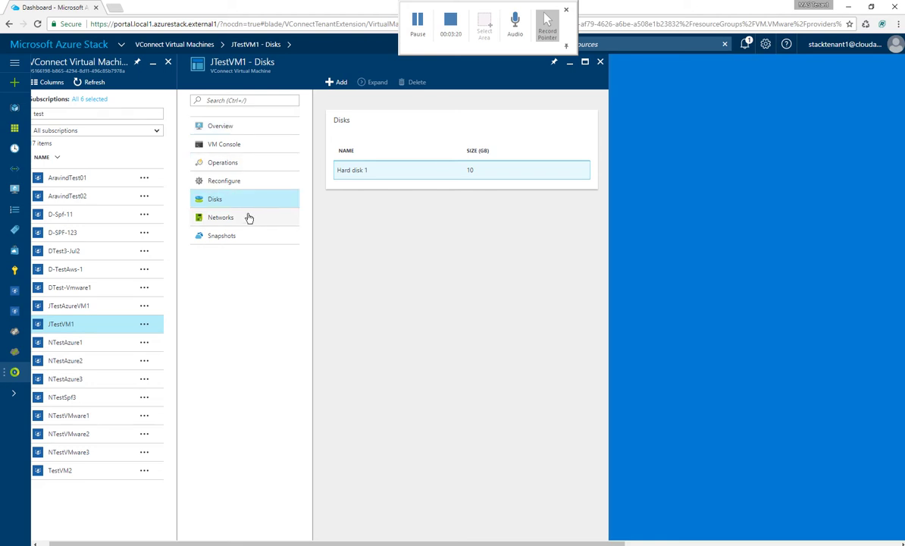
View the expand option for Hard disk 1, close it without entering a size, and view JTestVM1's network cards.
click(370, 175)
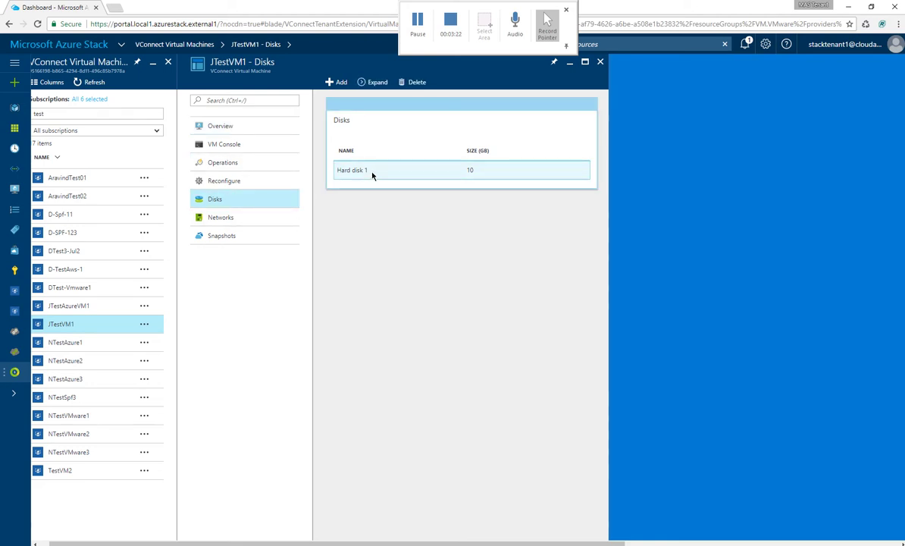
click(374, 82)
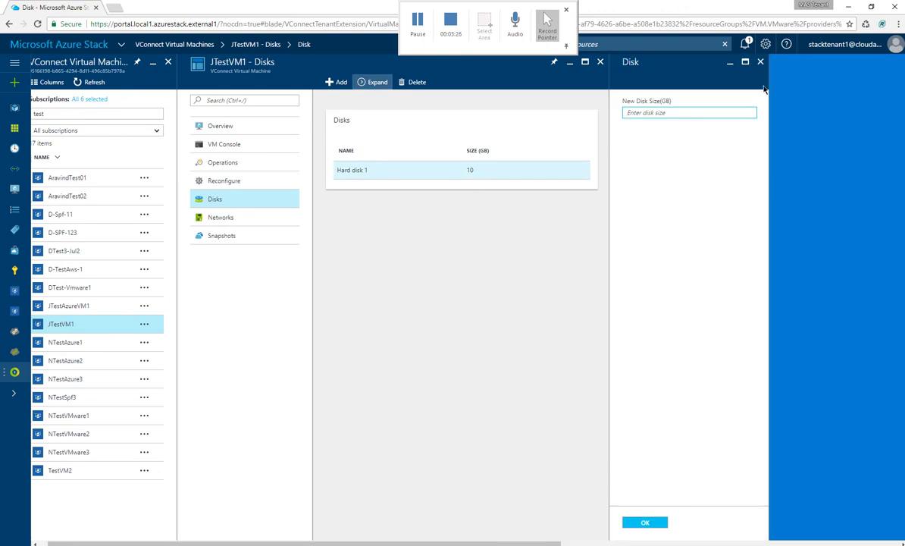
click(760, 61)
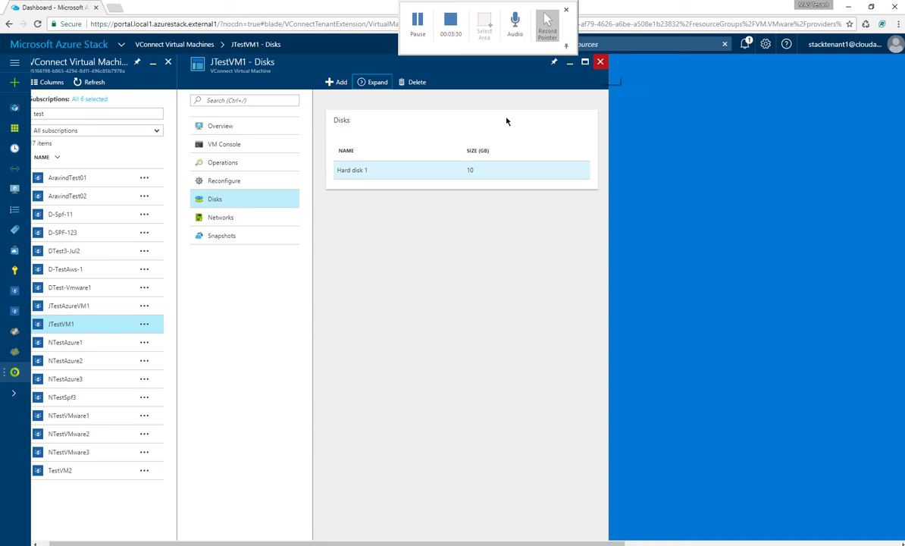
click(233, 220)
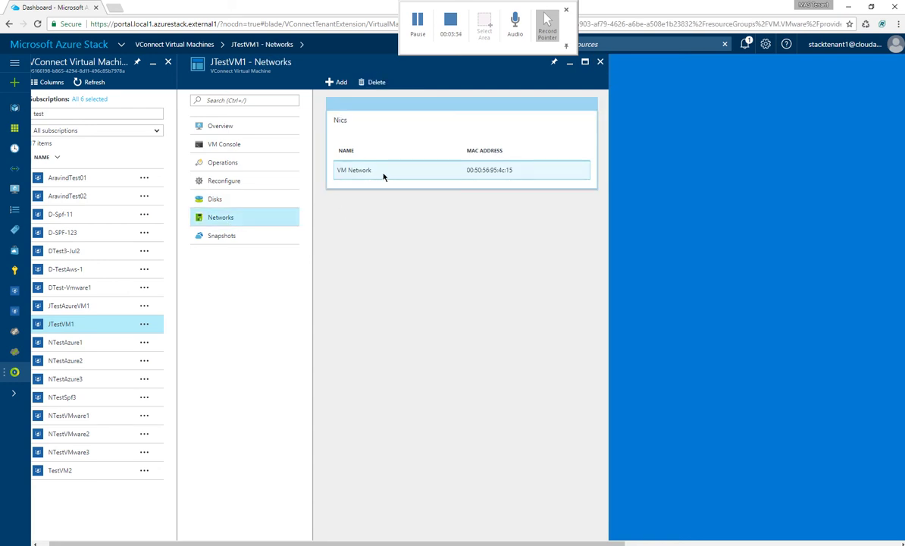
Create a snapshot of JTestVM1 and delete that same snapshot, the one with ID 2.
click(241, 238)
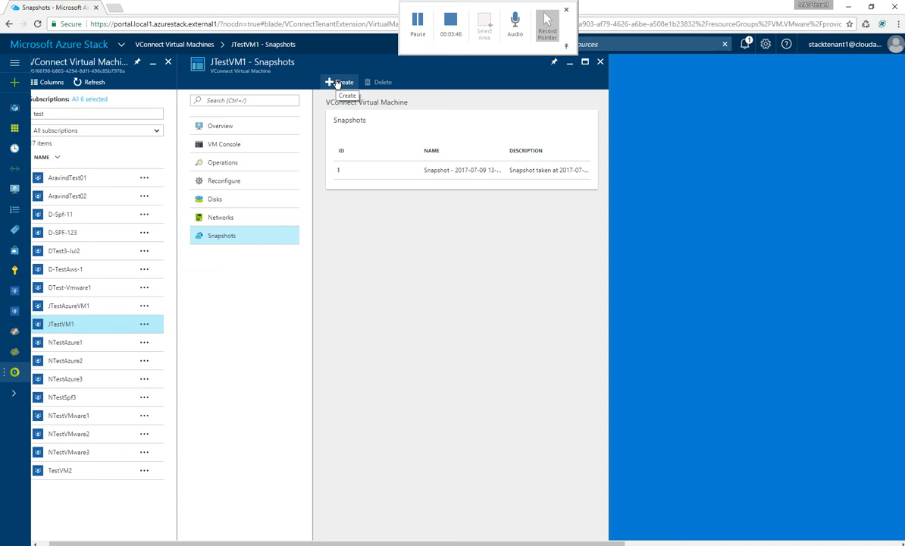
click(335, 83)
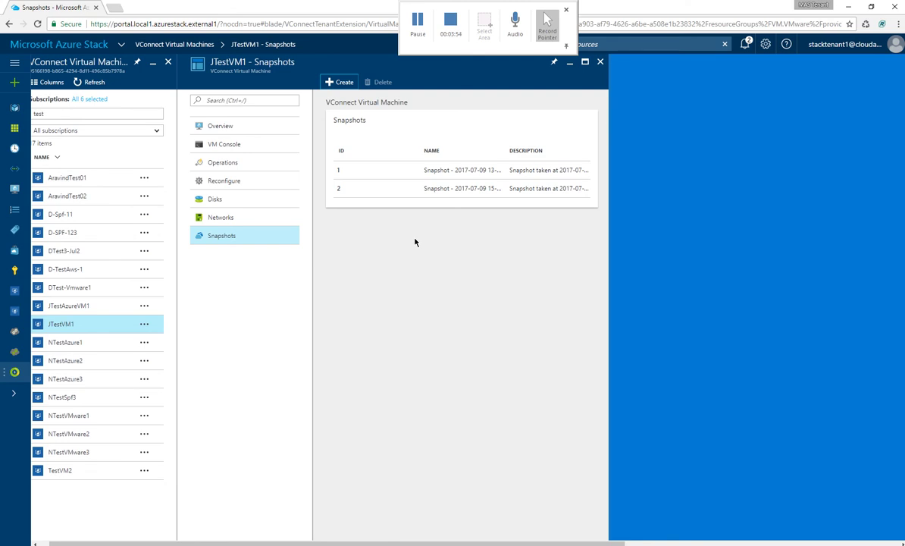
click(422, 189)
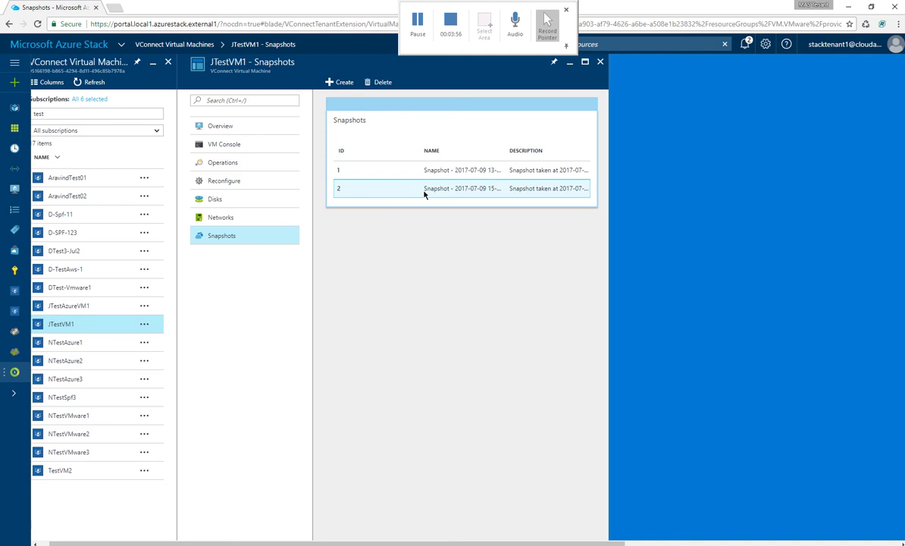
click(373, 85)
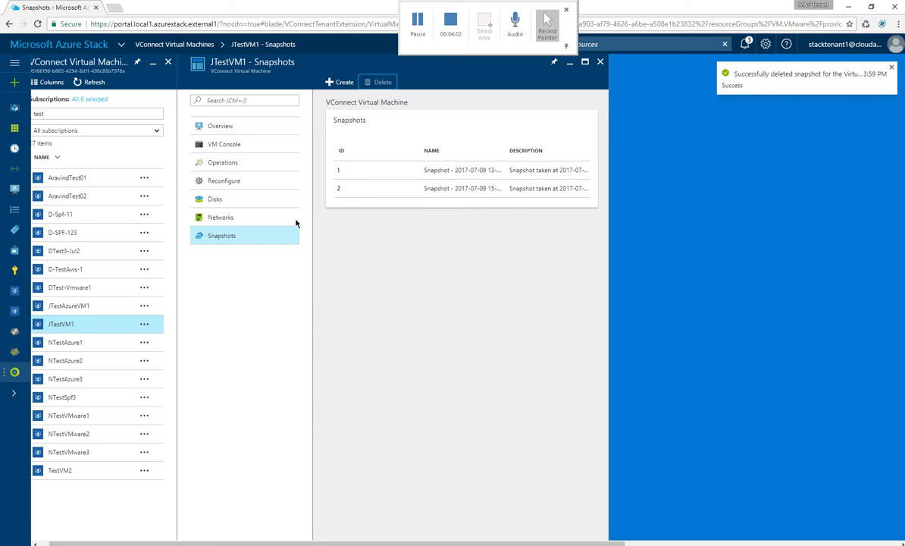
Run the Power On operation on JTestVM1 from its overview and check its VM console.
click(229, 224)
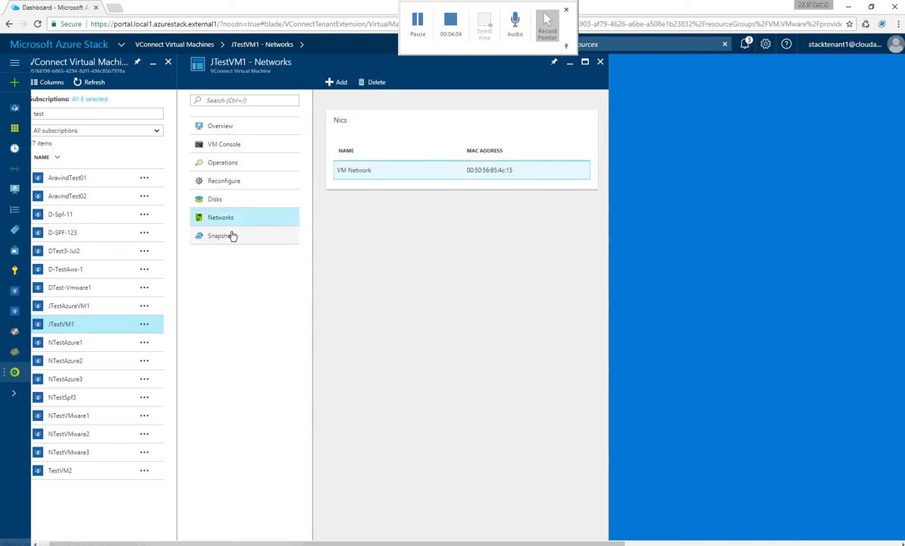
click(233, 127)
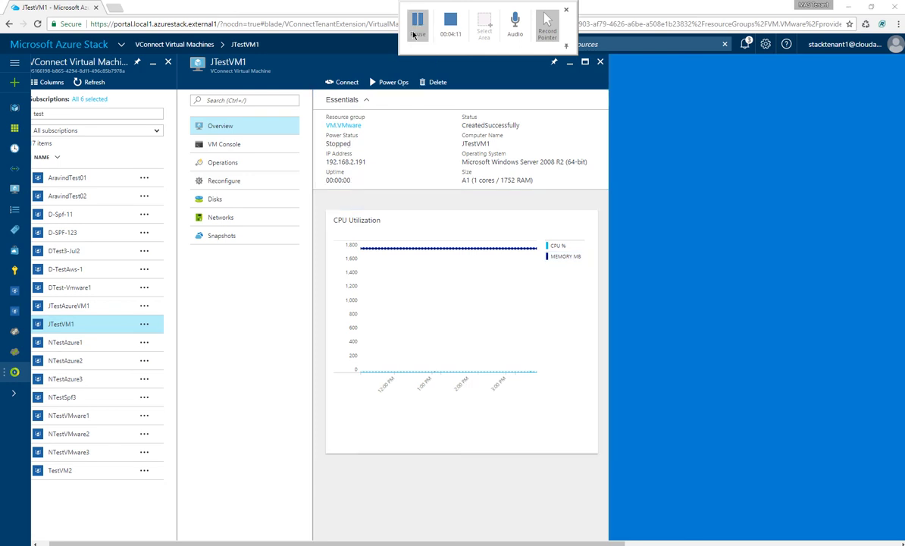
click(379, 89)
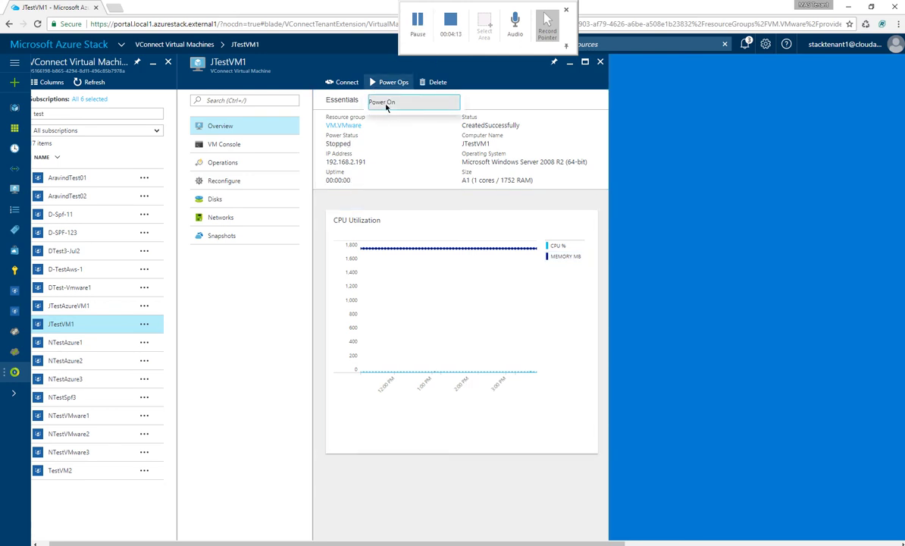
click(384, 104)
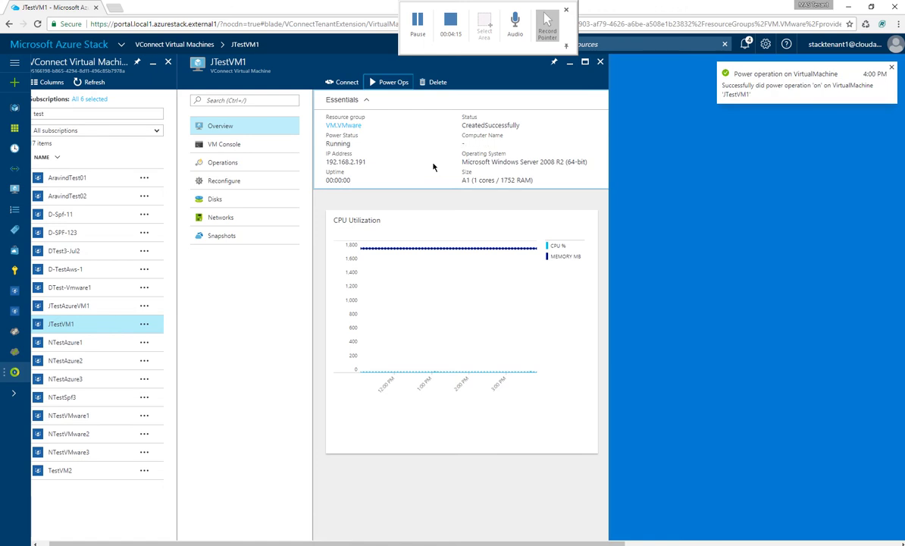
click(229, 145)
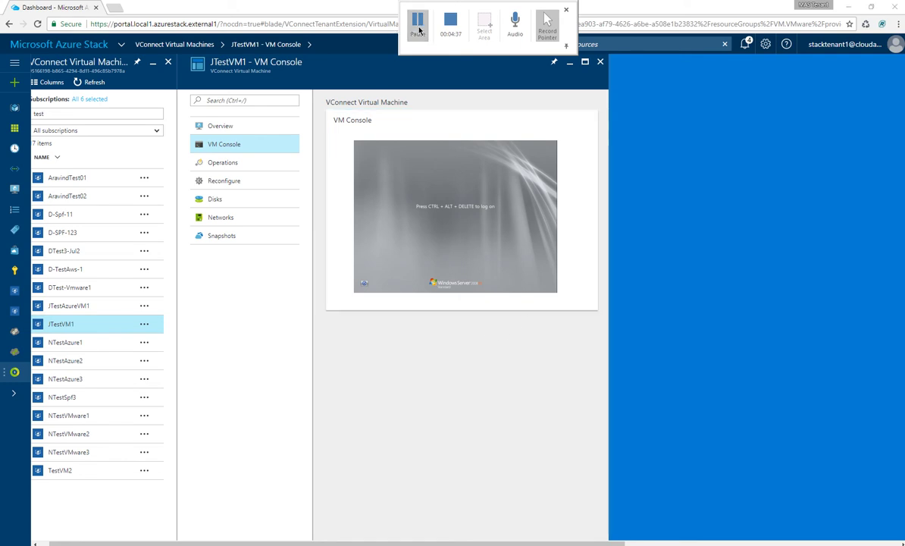
Close JTestVM1 and start creating a virtual machine from the second Windows Server 2012 R2 (preview) template in the marketplace.
click(600, 63)
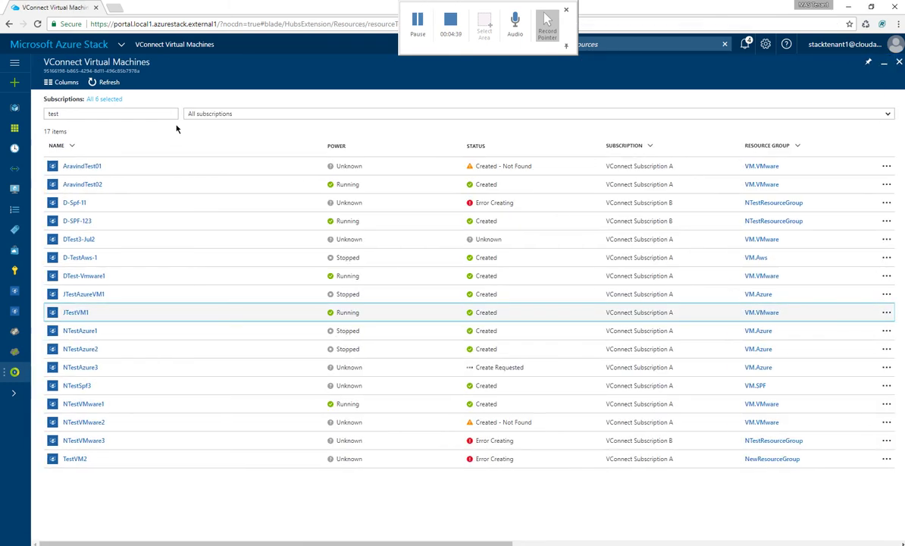
click(16, 85)
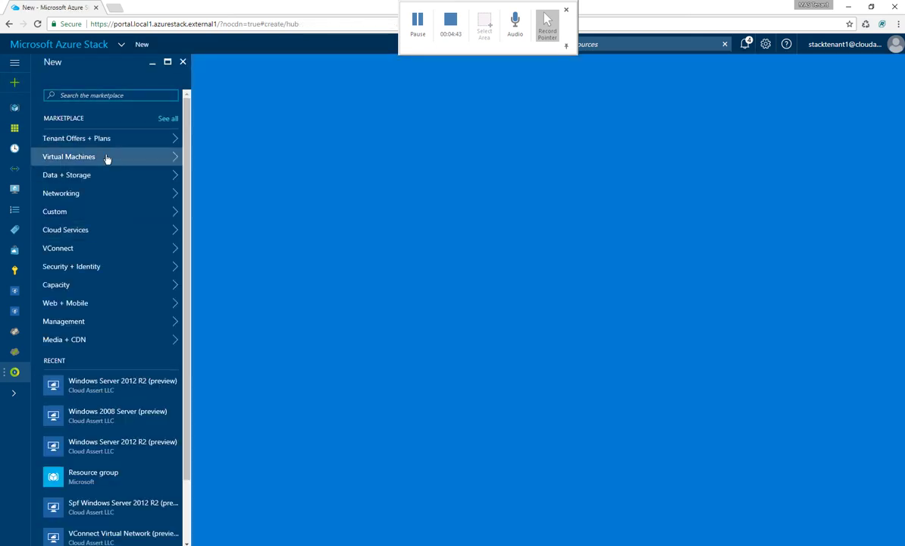
click(107, 157)
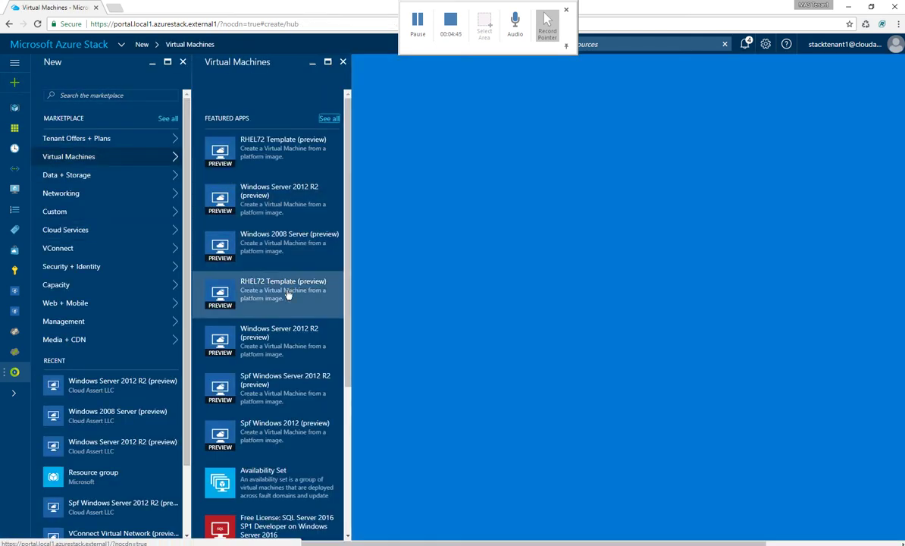
click(291, 336)
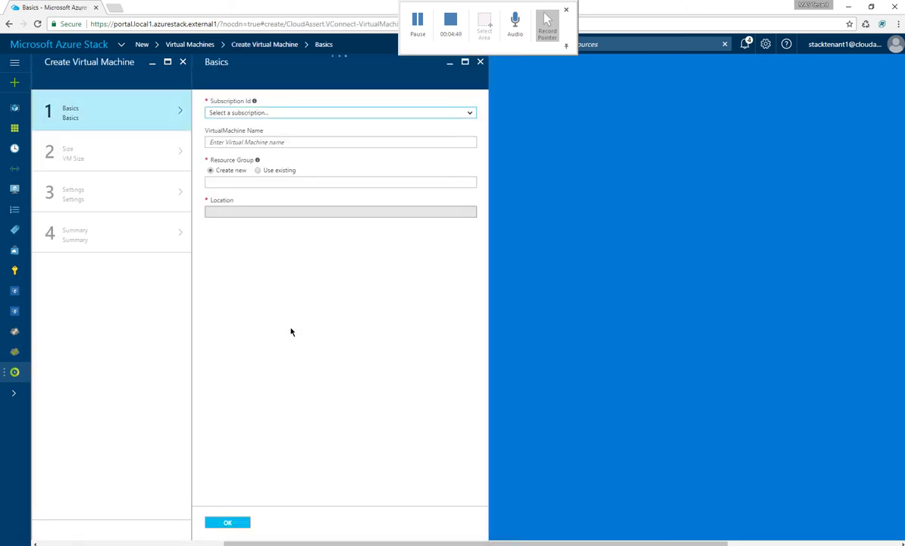
Complete the VM basics with VConnect Subscription A, the name MailServer2 and the existing resource group VM.VMware.
click(286, 115)
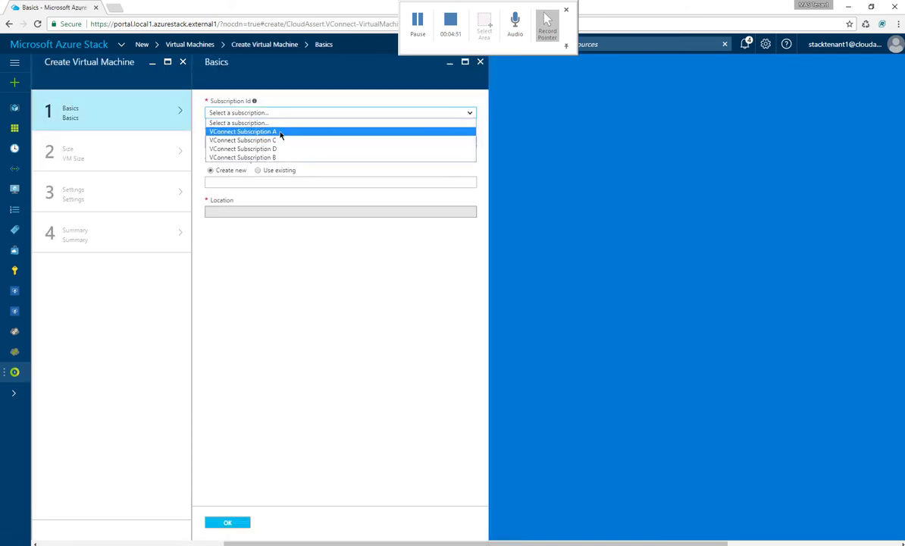
click(281, 132)
click(288, 144)
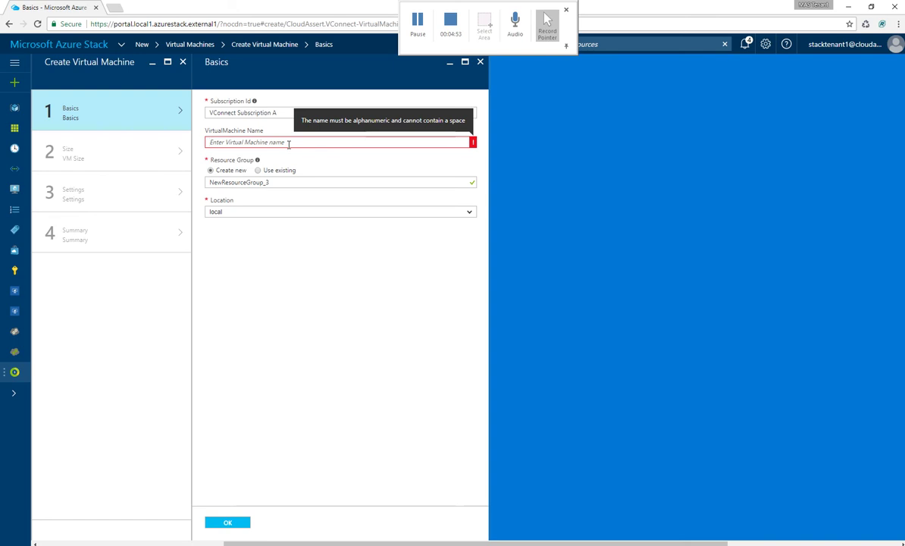
text(MailServer2)
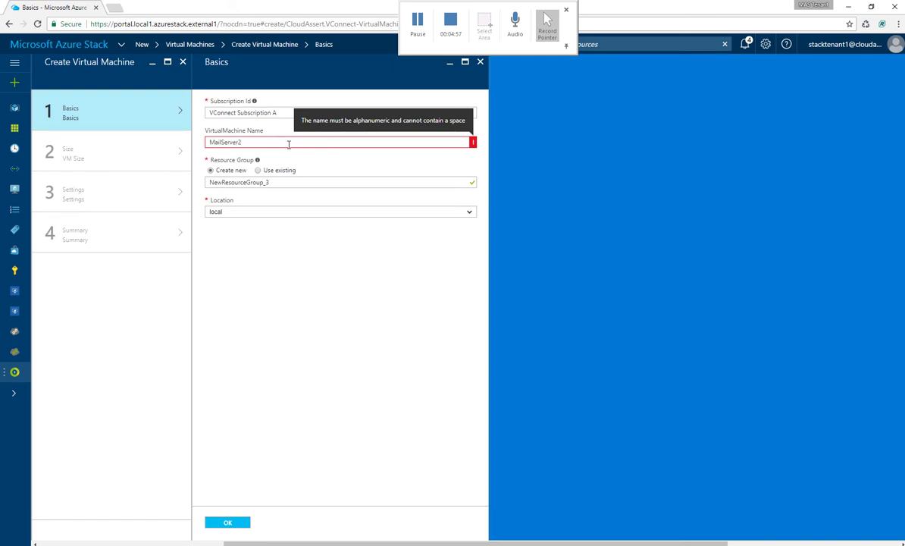
click(258, 170)
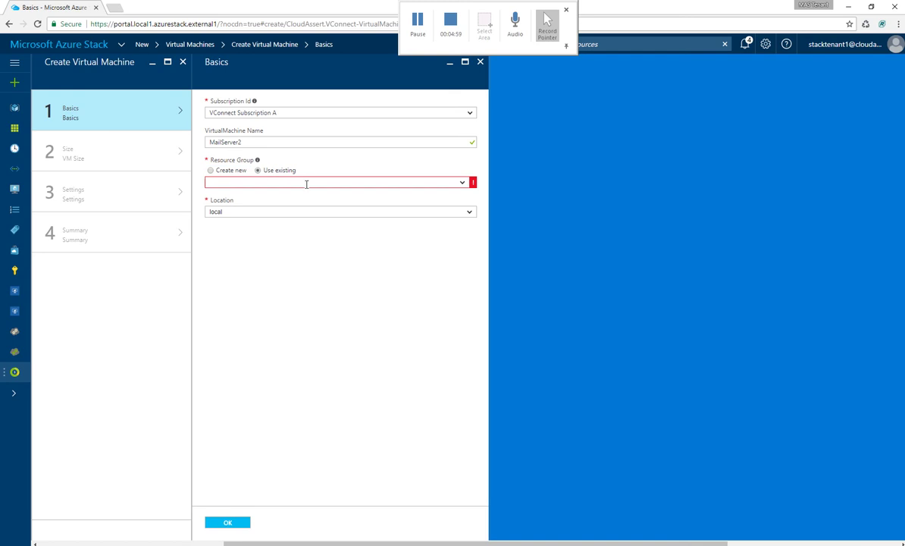
click(306, 184)
scroll(235, 250, down, 2)
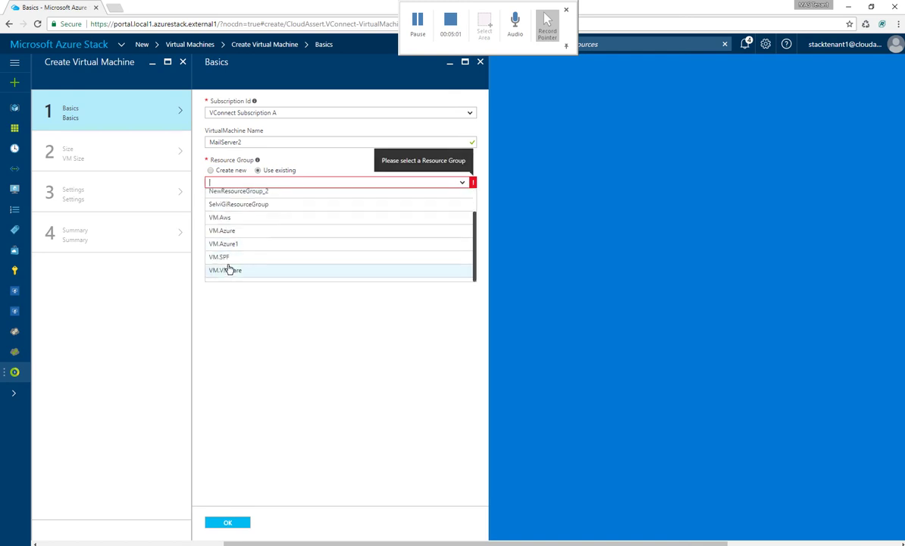
click(229, 269)
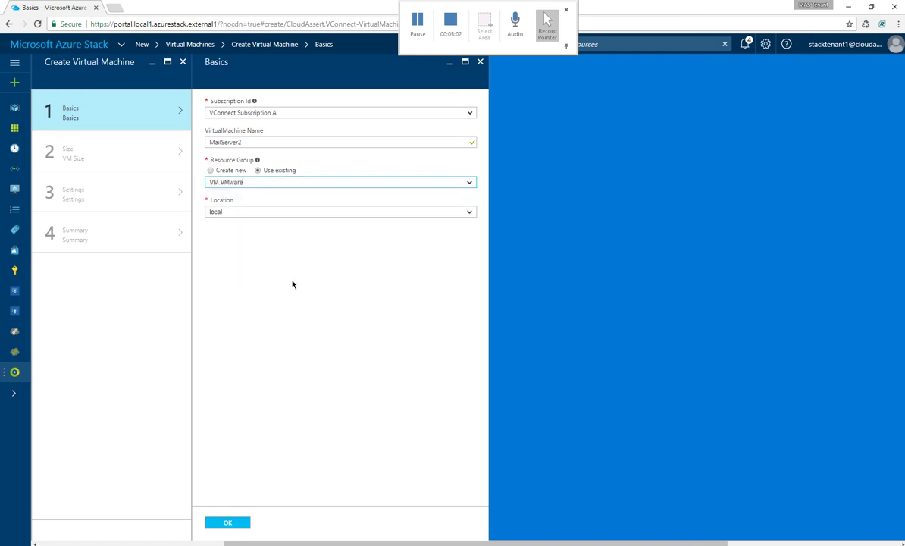
click(229, 526)
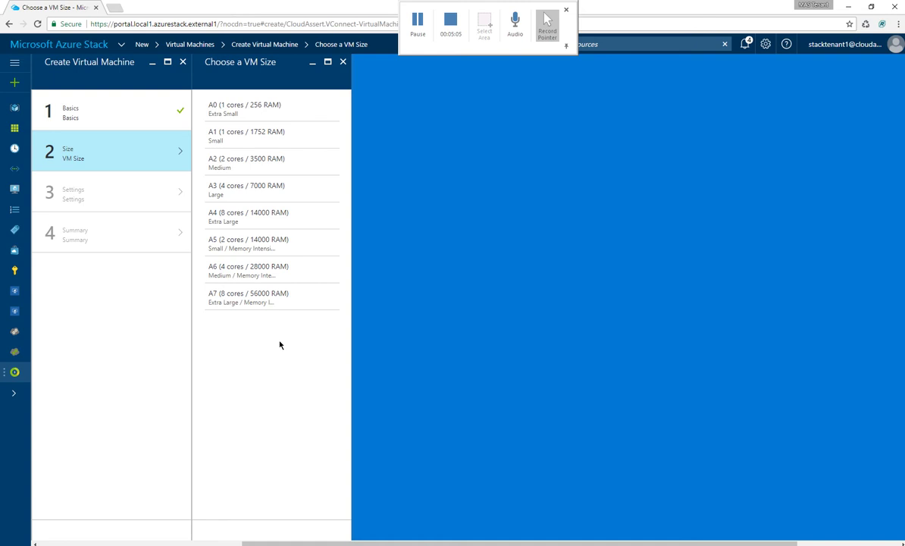
Choose VM size A0 and complete the settings with network switch DNet7 and the OS administrator's password.
click(258, 114)
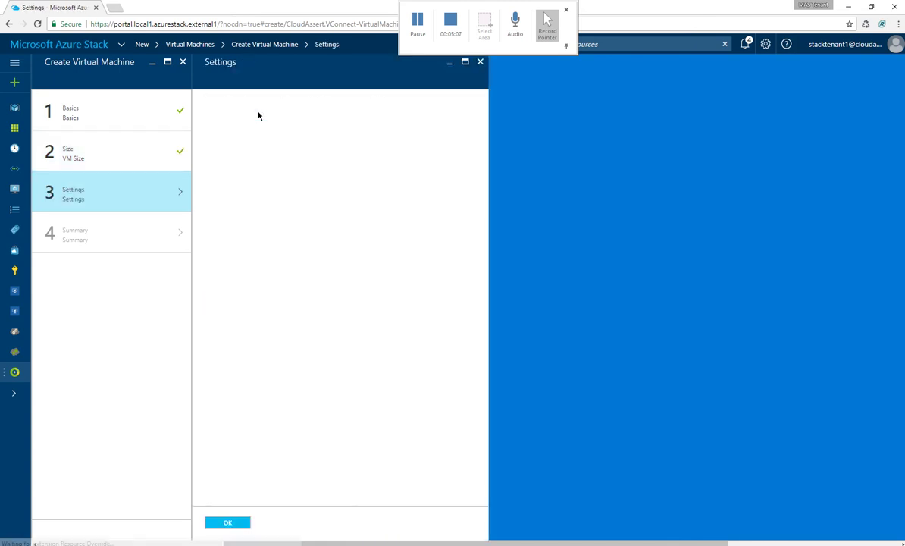
click(258, 114)
click(249, 136)
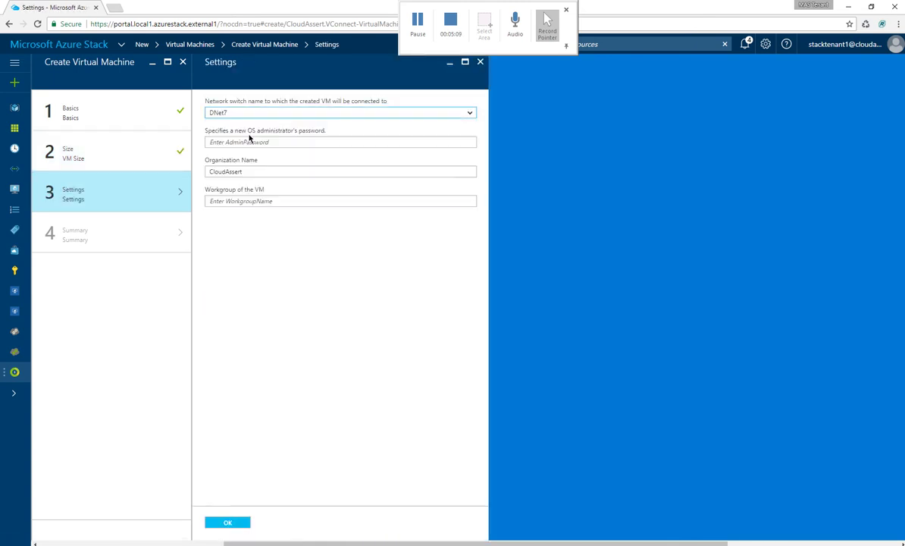
click(266, 141)
text(****)
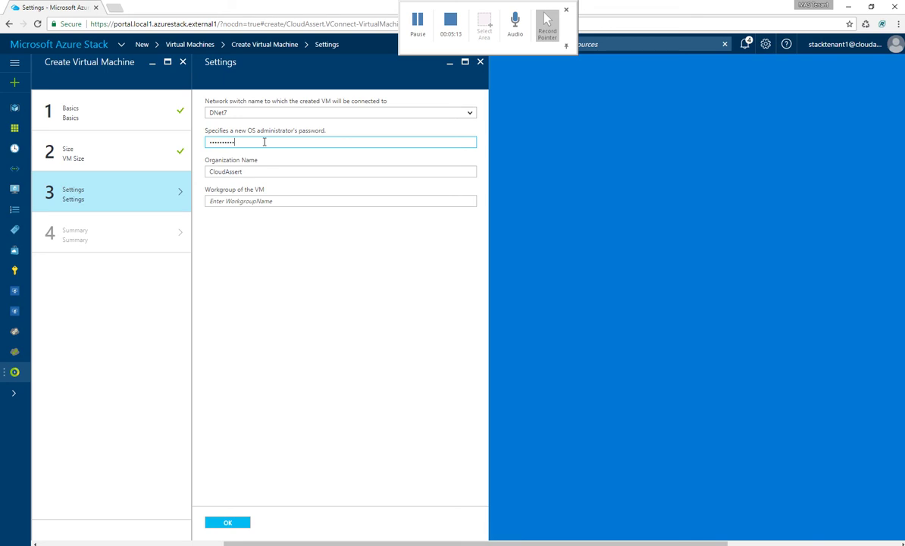
click(232, 523)
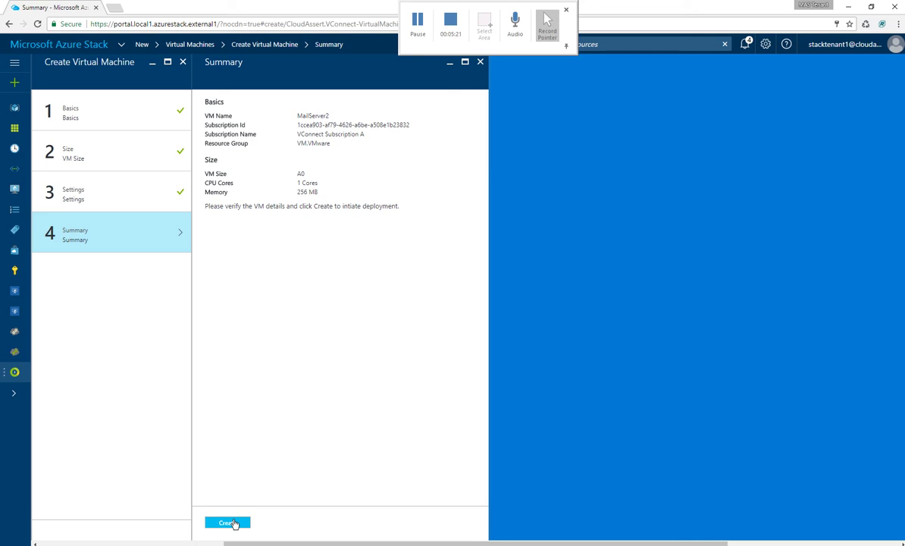
Submit the MailServer2 virtual machine for deployment and check the portal notifications.
click(232, 522)
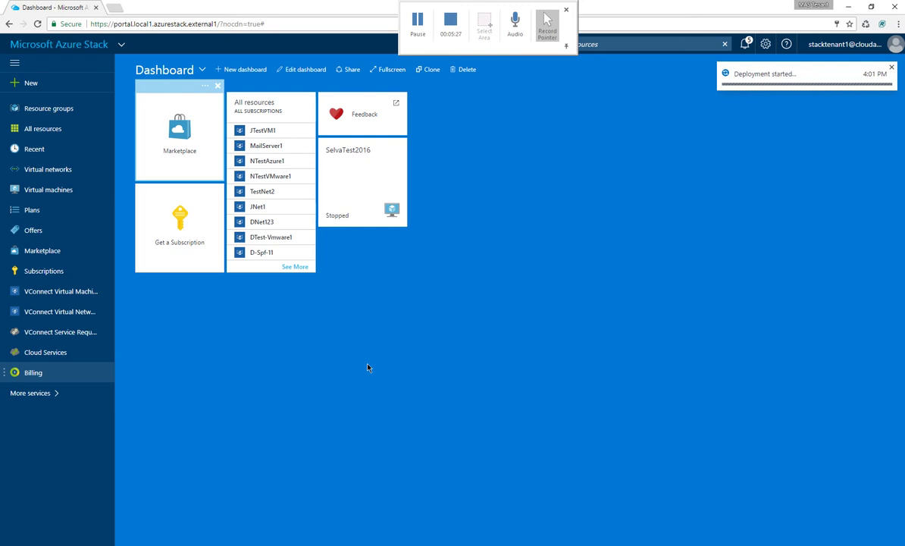
click(744, 44)
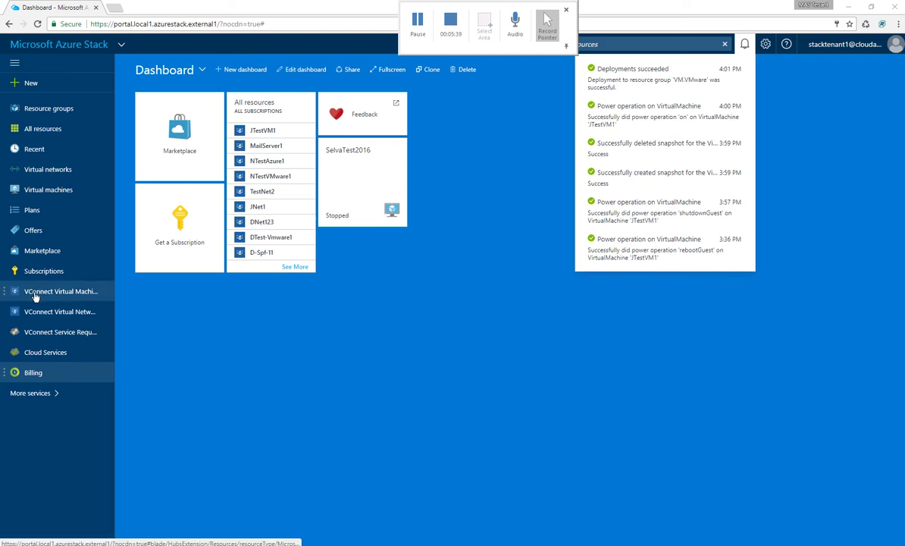
Review the current requests and deployments in VConnect Service Requests, including the operations of the MailServer2 deployment.
click(38, 335)
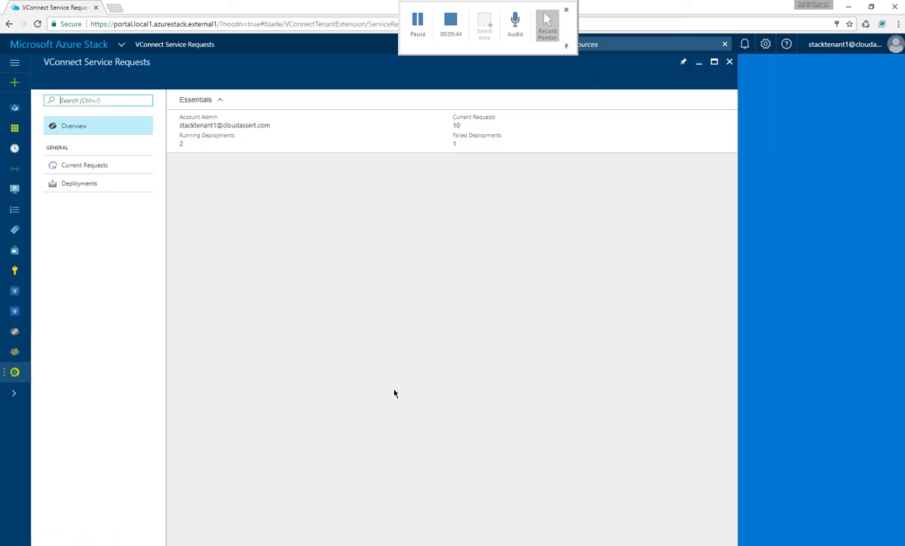
click(72, 166)
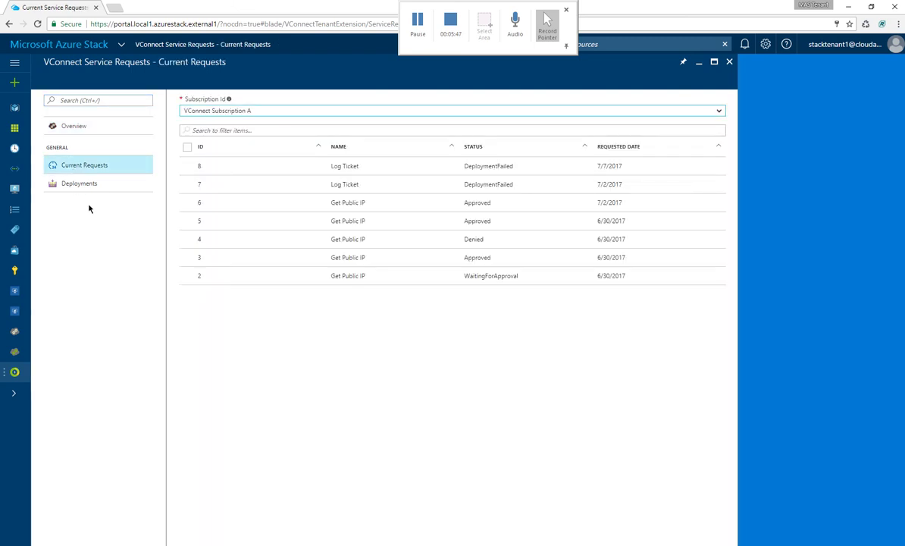
click(85, 184)
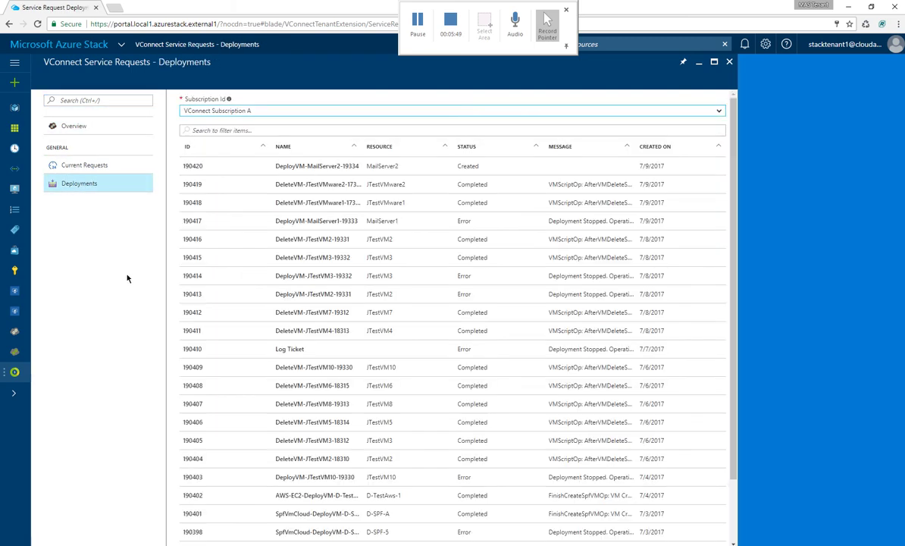
click(315, 170)
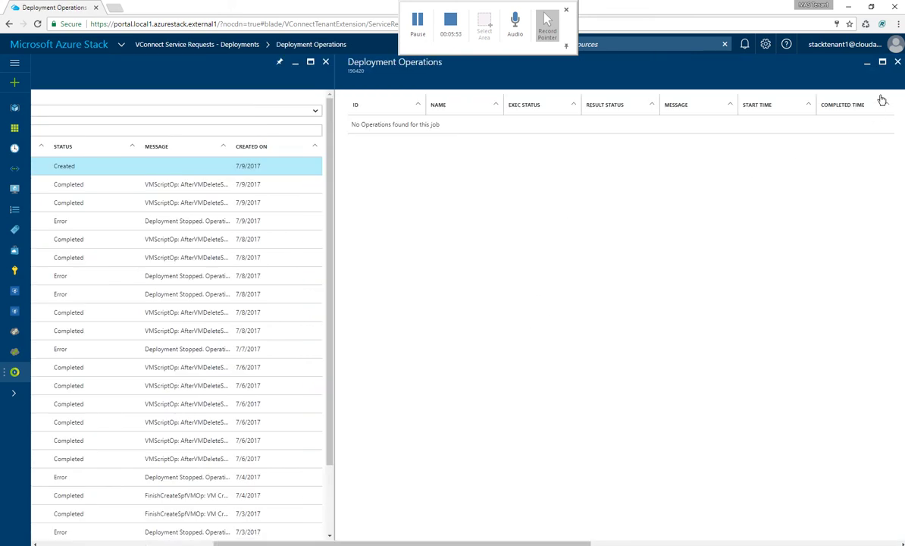
click(897, 63)
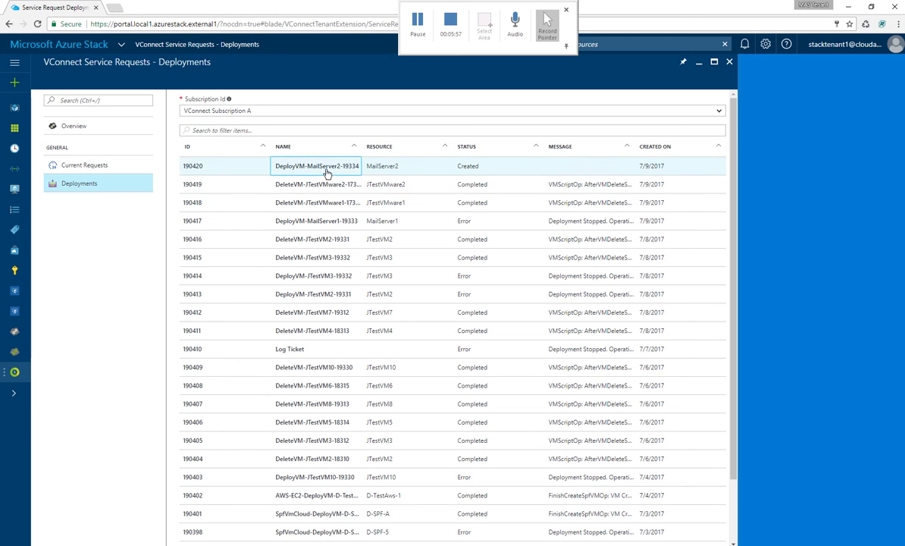
Examine the individual operations of the DeployVM-MailServer1 deployment and close their view.
click(318, 221)
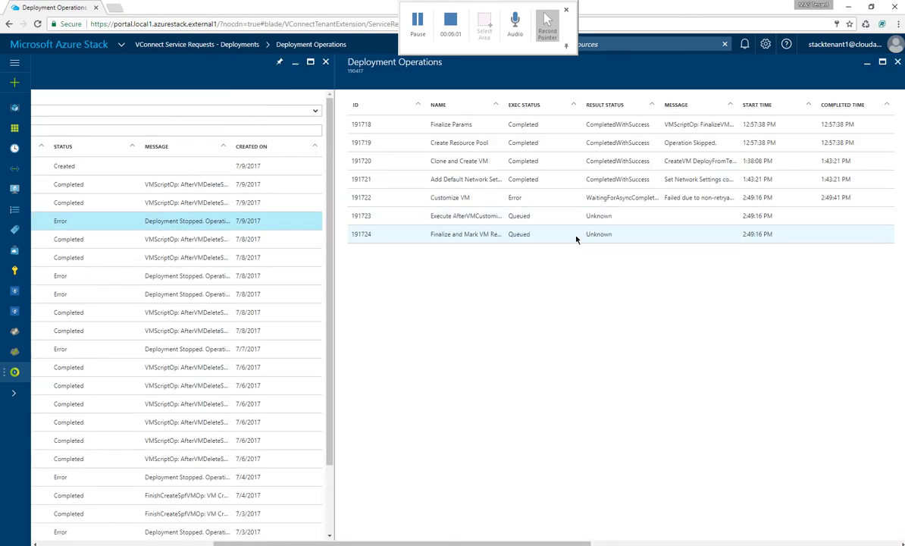
click(551, 179)
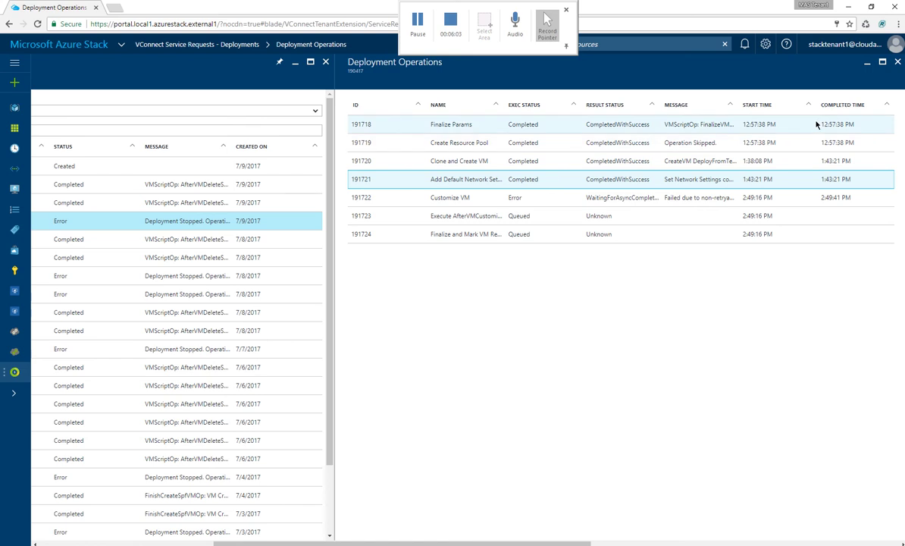
click(896, 62)
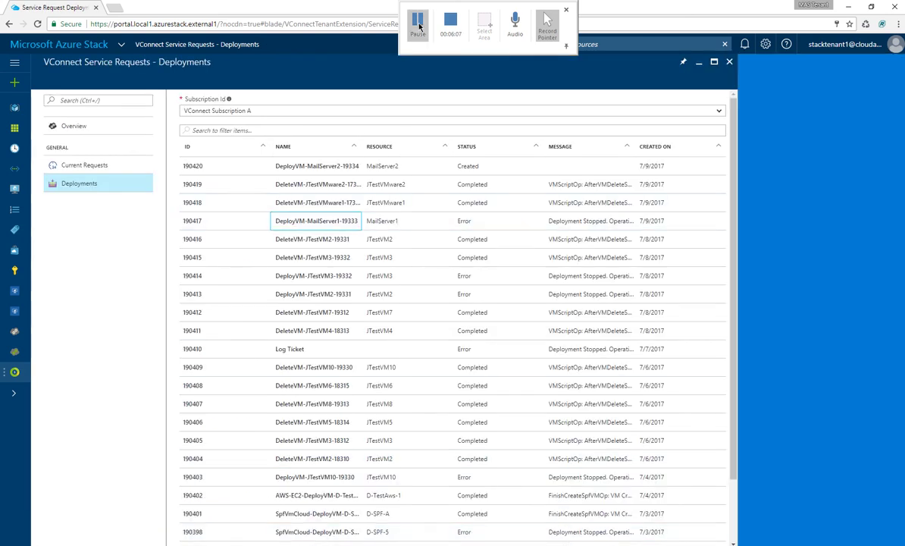
Examine the MailServer2 deployment's operations and check its clone task among the recent tasks in vSphere Client.
click(309, 168)
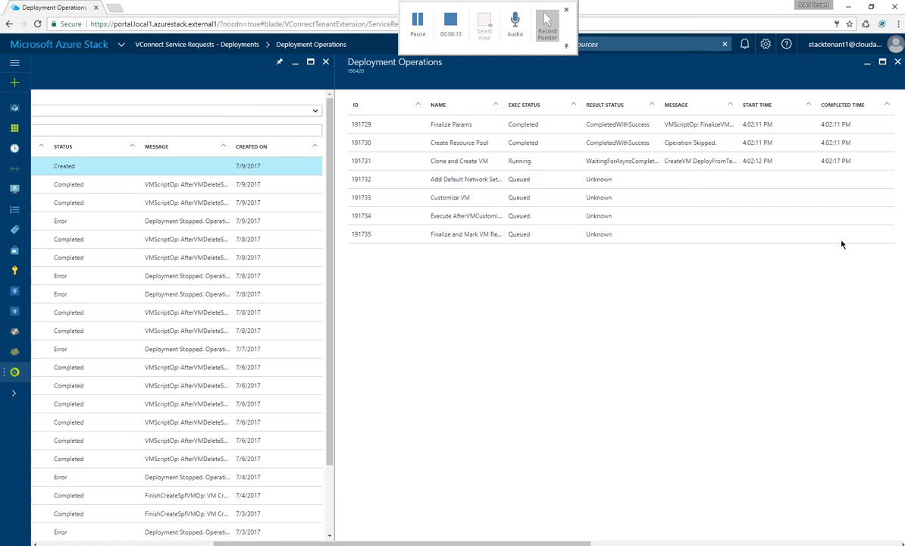
key(alt+Tab)
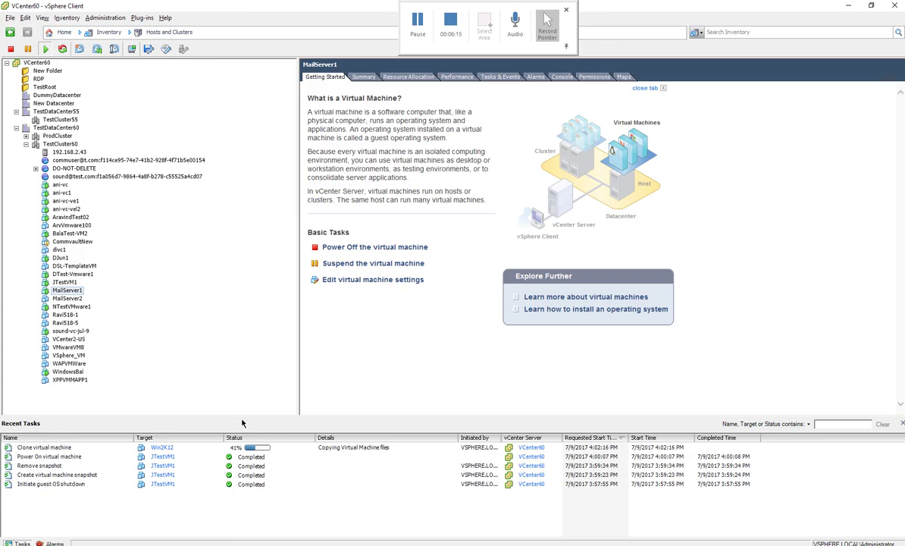
drag(240, 418, 242, 387)
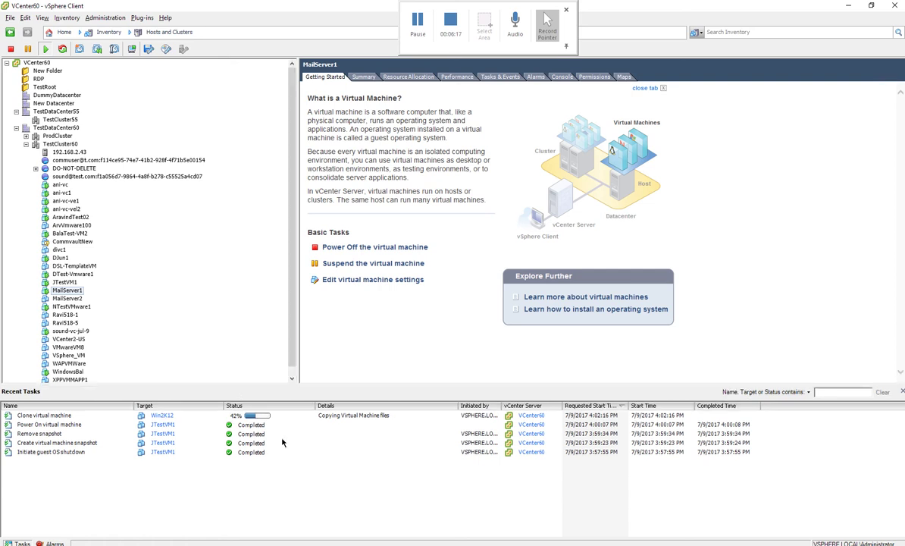
click(195, 417)
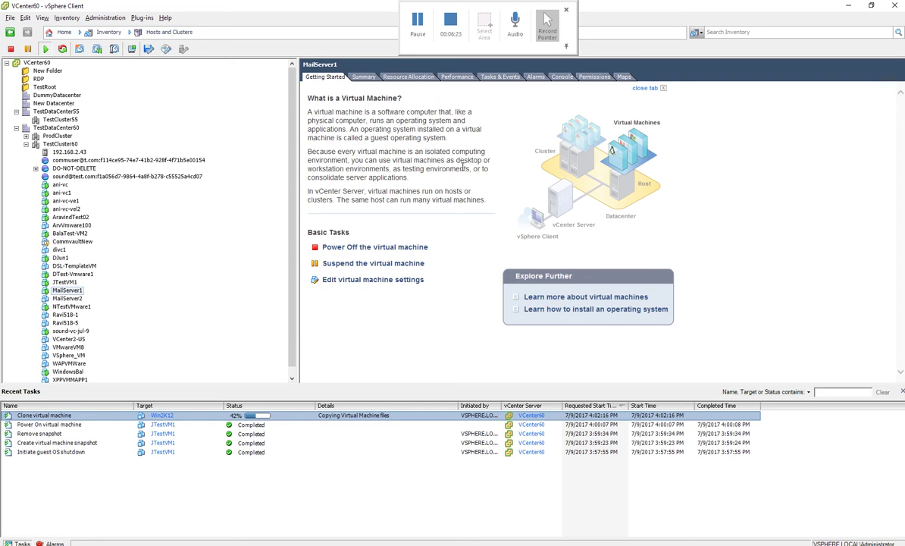
key(alt+Tab)
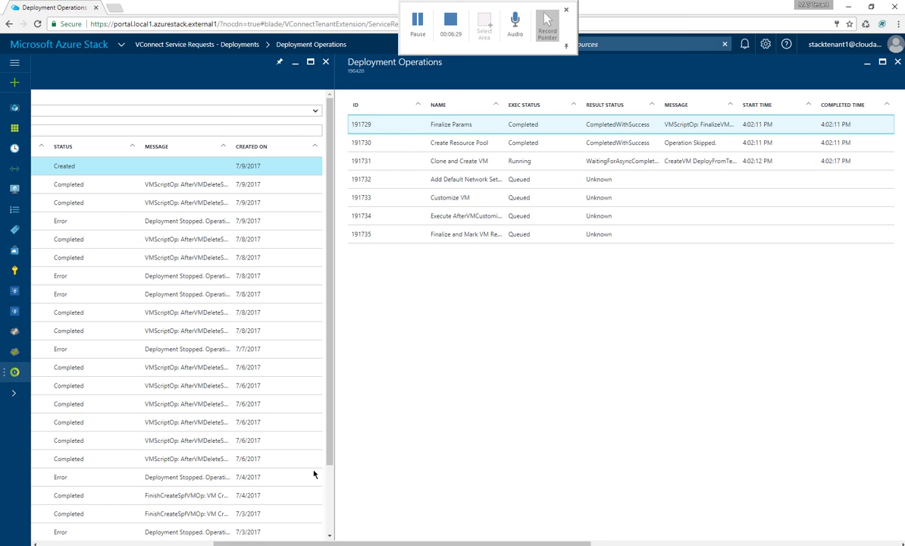
Close the deployment operations, review the current service requests, and return to the dashboard.
click(898, 61)
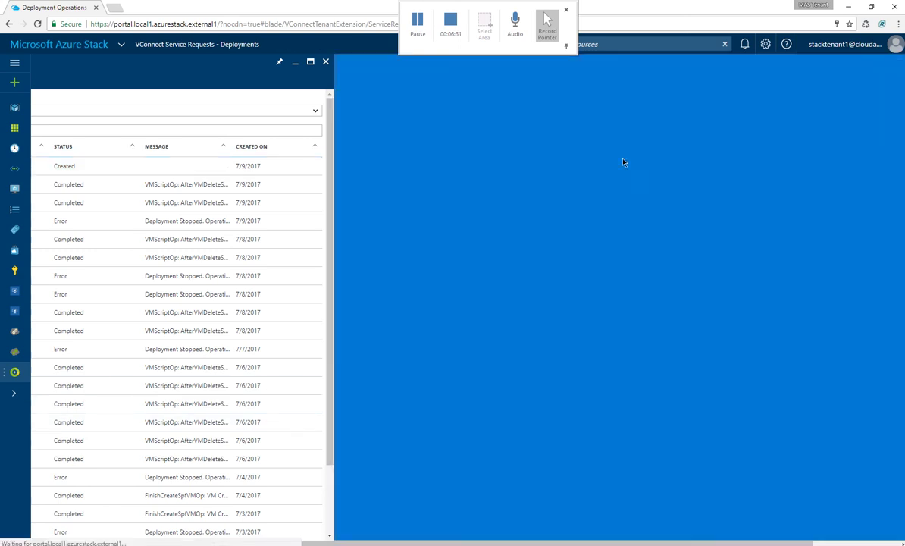
click(94, 164)
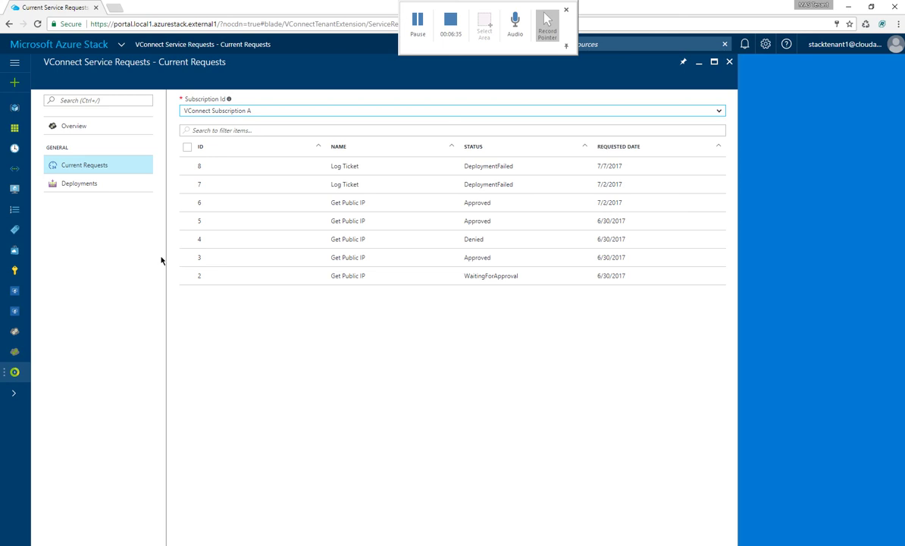
click(729, 61)
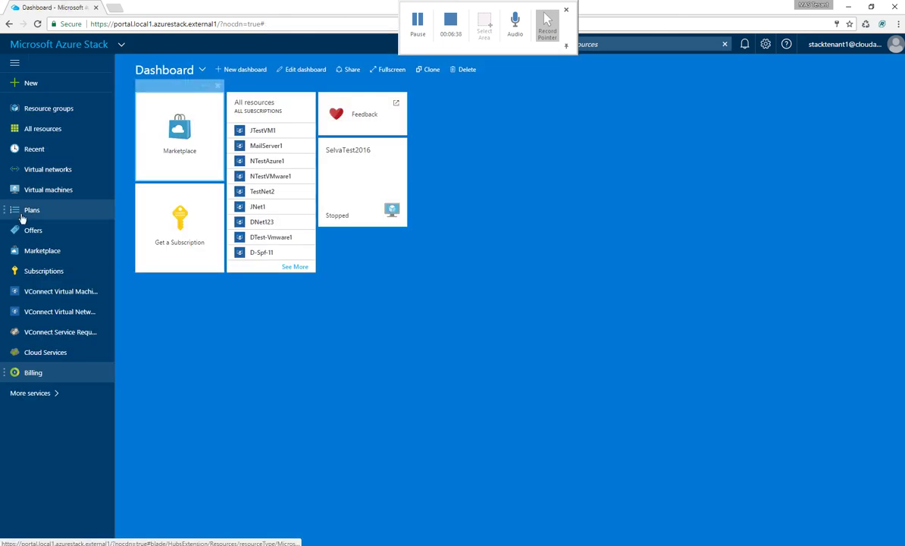
Start a Log Ticket (preview) service request from the marketplace's VConnect category, using VConnect Subscription A.
click(39, 87)
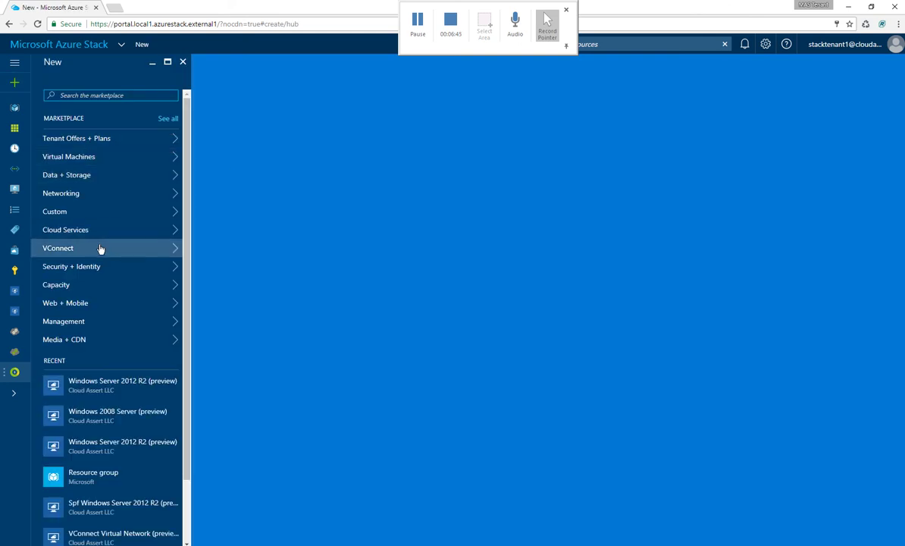
click(100, 244)
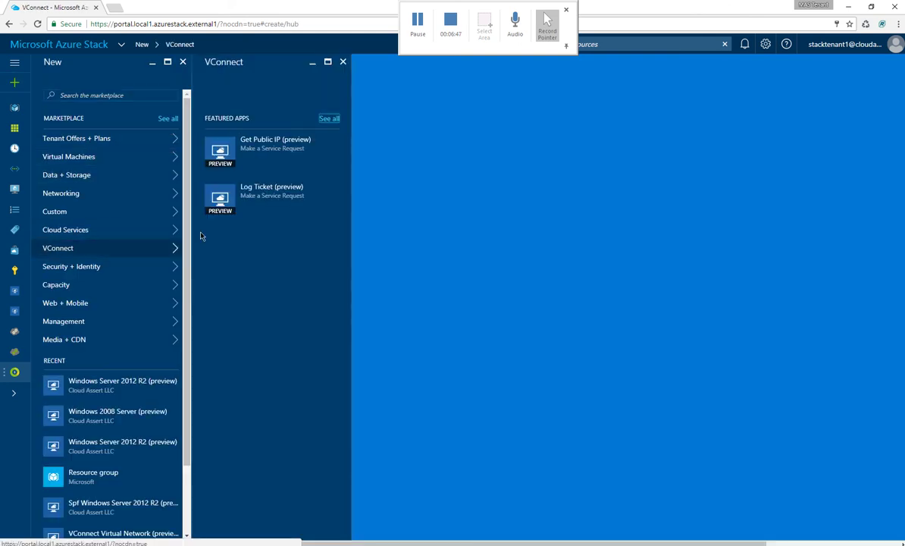
click(259, 205)
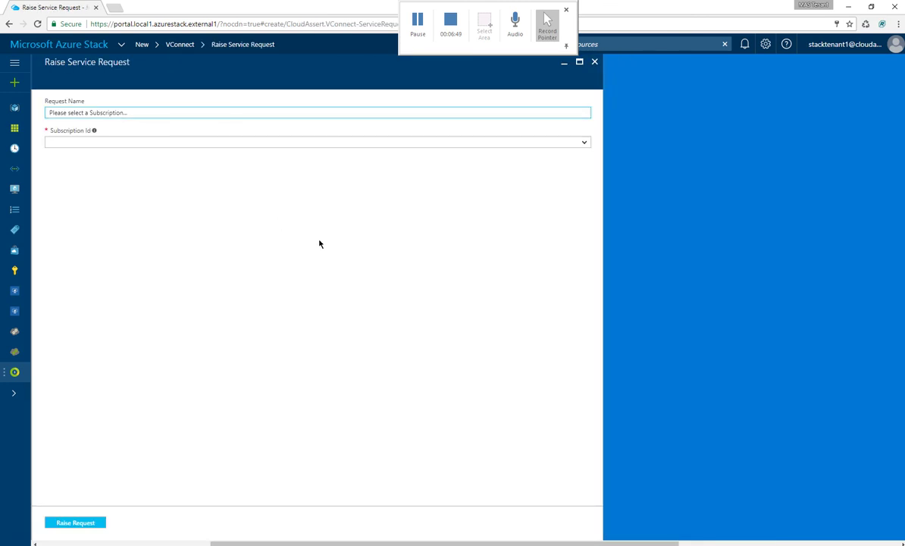
click(148, 144)
click(129, 159)
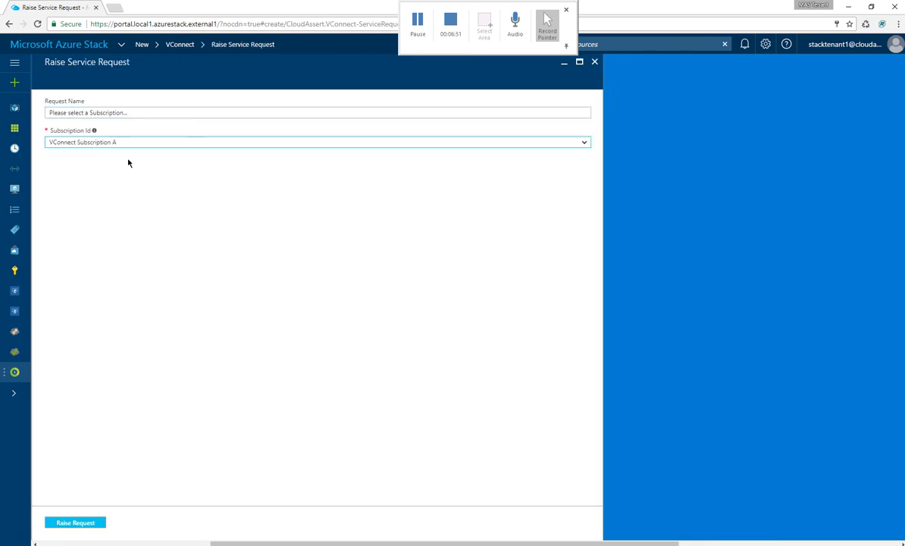
Describe the issue as "Unable to RDP into VM named MailServer2" and raise the service request.
click(97, 171)
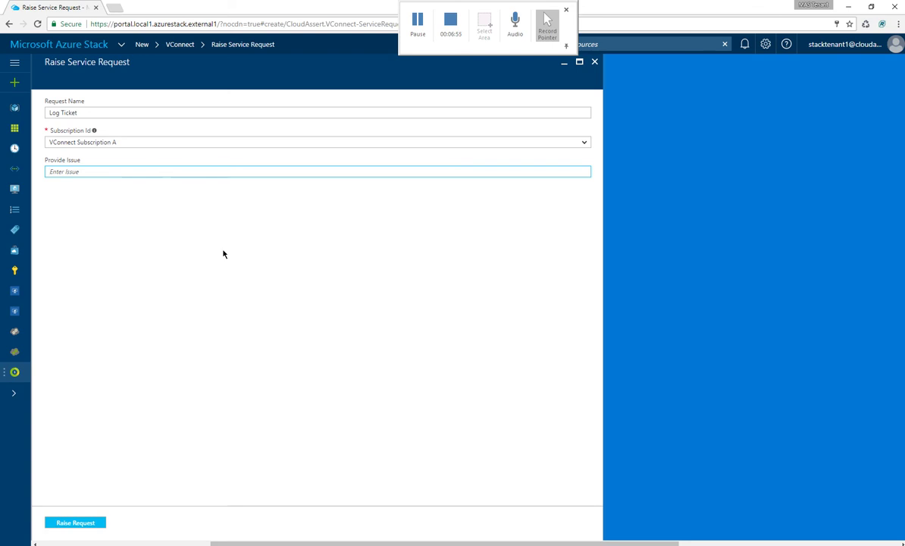
text(Unable )
text(to log)
text(i)
key(BackSpace)
key(BackSpace)
text(RDP into VM named MailServer)
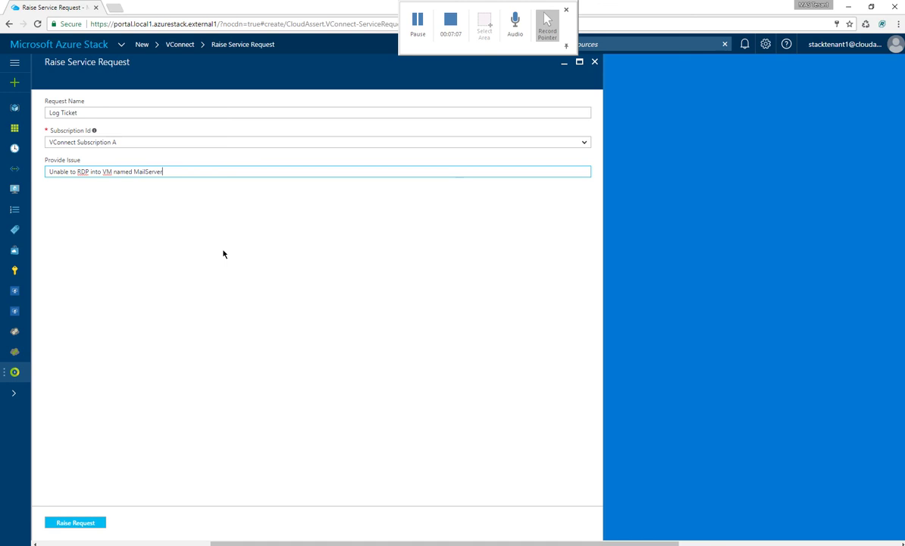
text(2)
click(95, 522)
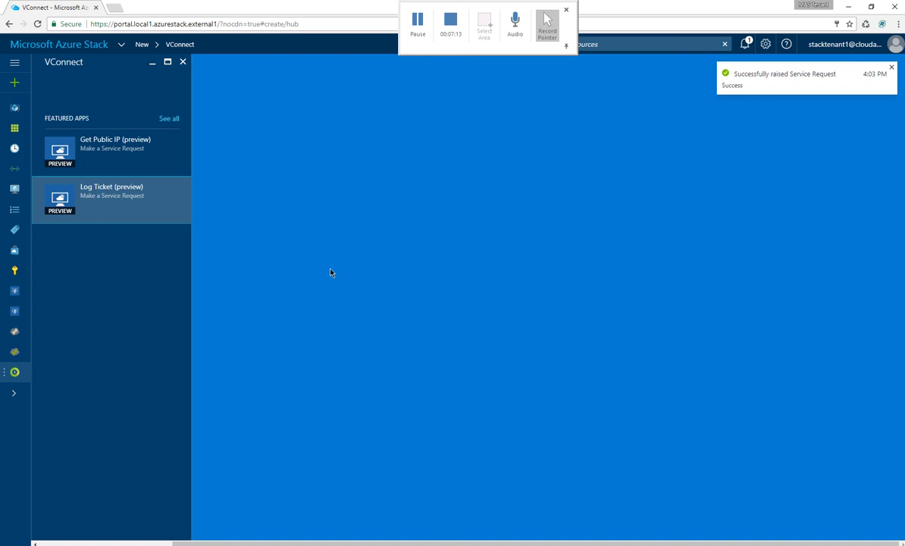
Leave the marketplace and select the newest Log Ticket entry among the current VConnect service requests.
click(183, 62)
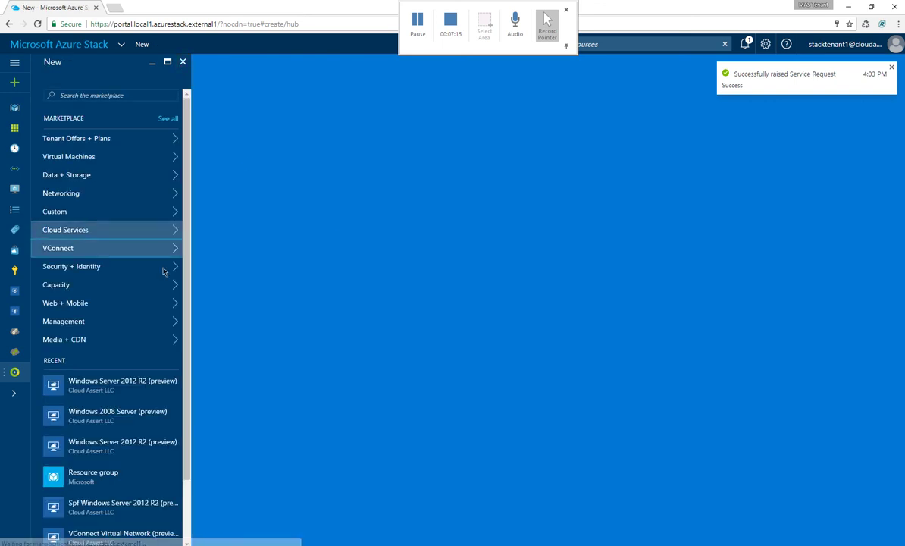
click(15, 331)
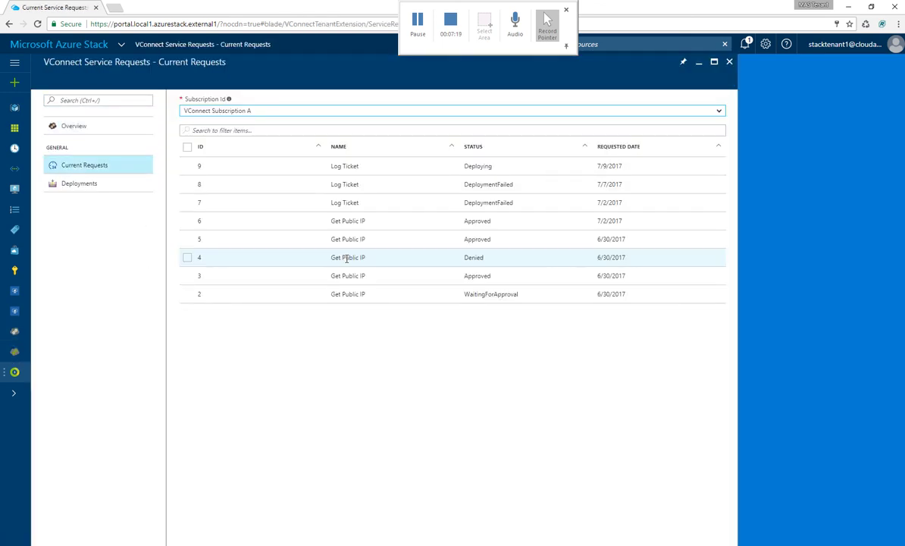
click(422, 169)
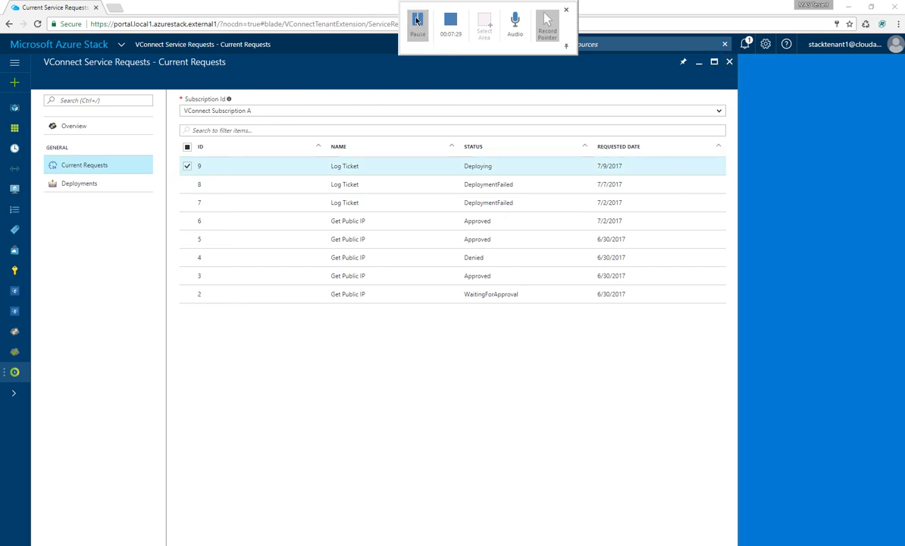
click(395, 358)
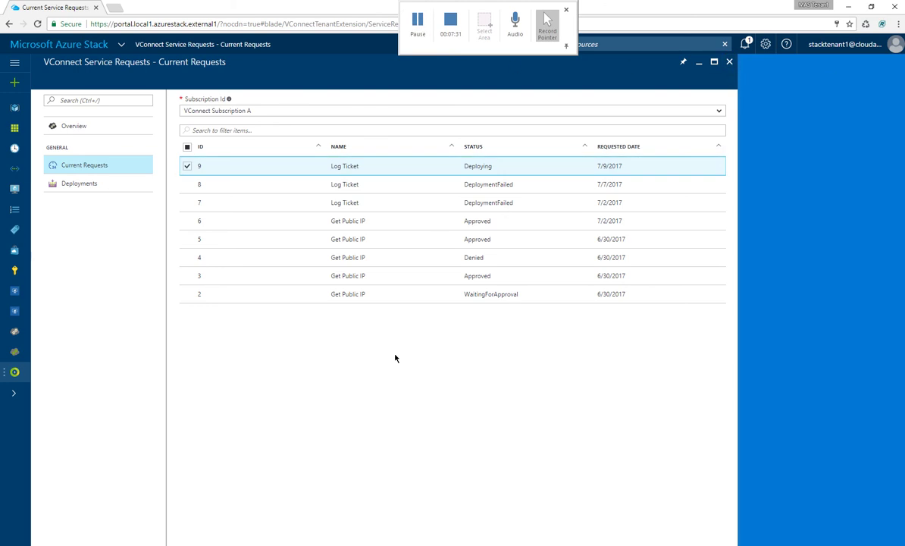
Switch to the administration portal and review the service request commands and service requests, selecting the newest Log Ticket.
key(alt+Tab)
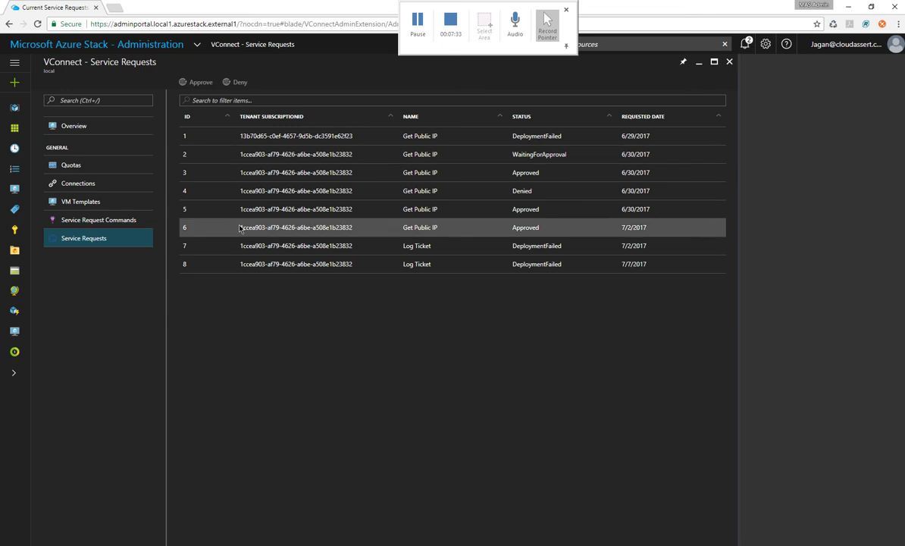
click(87, 220)
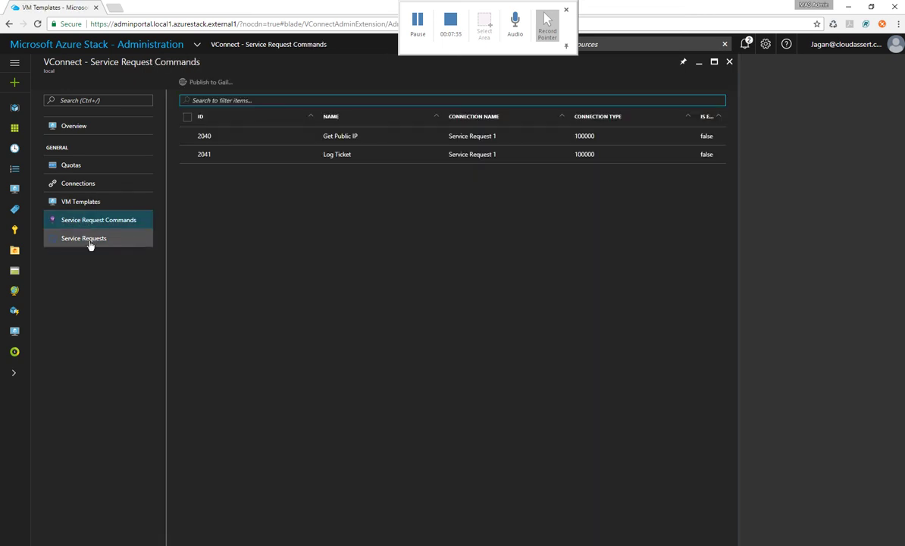
click(89, 242)
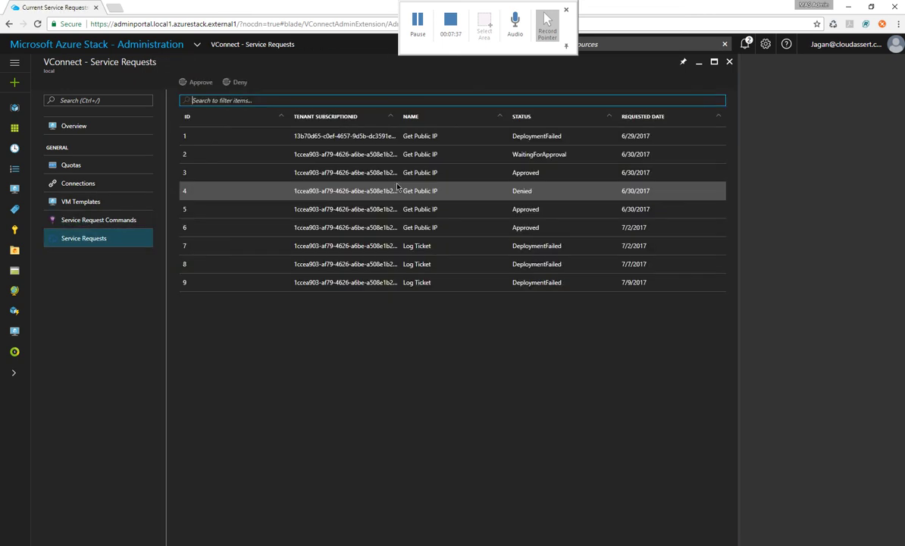
click(405, 282)
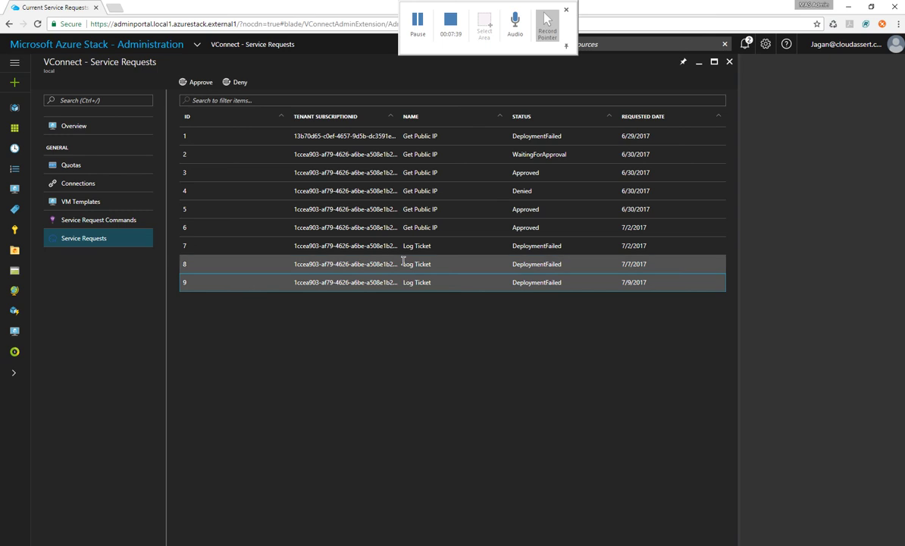
click(418, 22)
Switch to the tenant portal, start a VConnect Virtual Network (preview) from the marketplace's Networking category, and name it MiddleTierNetwork1.
click(31, 82)
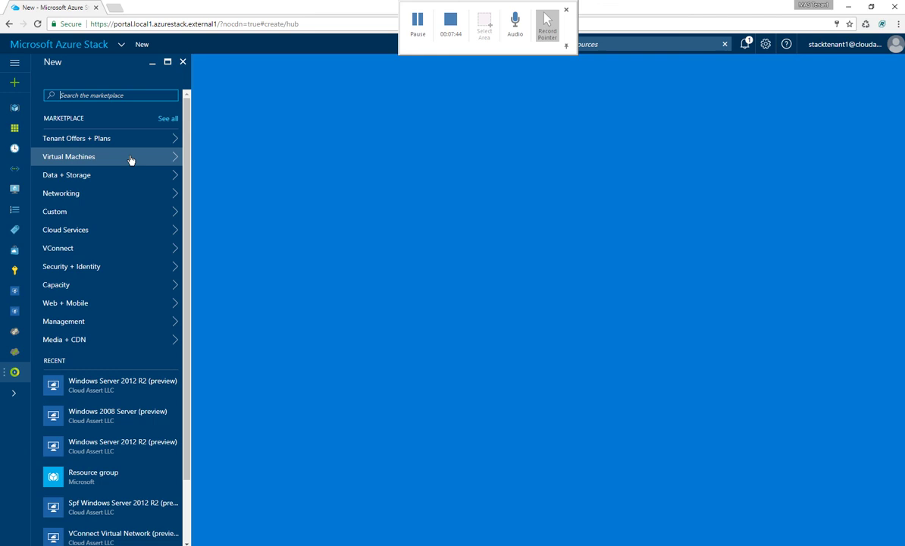
click(122, 192)
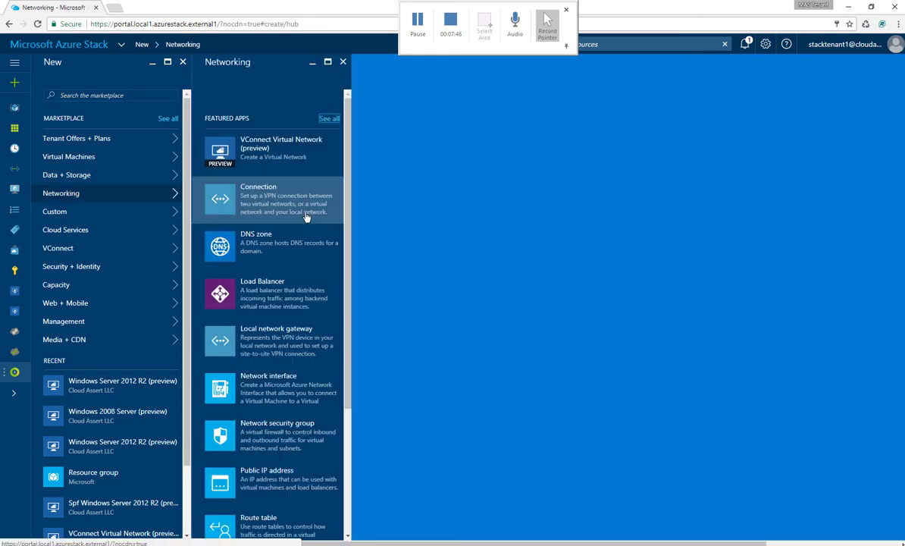
click(291, 156)
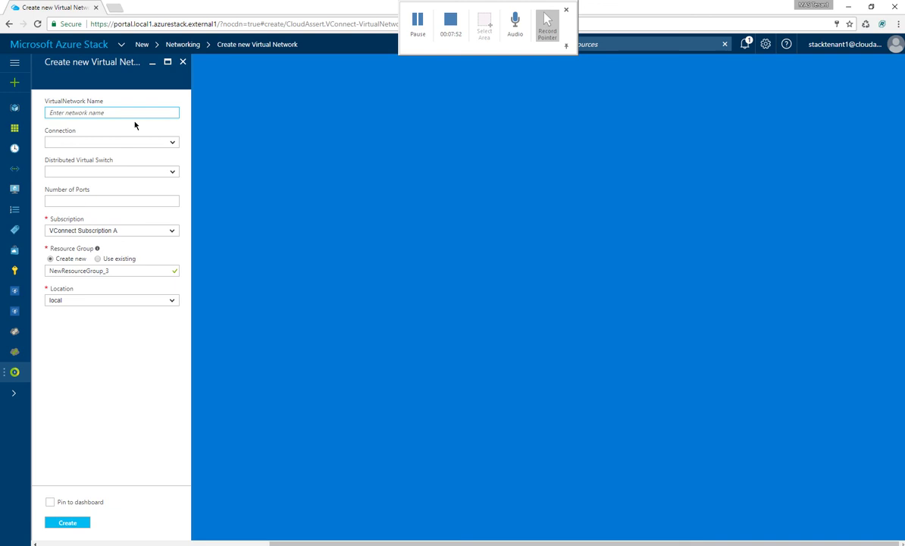
text(Network)
key(Home)
text(MiddleTierNetwork1)
Set the virtual network's connection to vCenter60, its distributed virtual switch to dvSwitch, and its number of ports to 10.
click(157, 143)
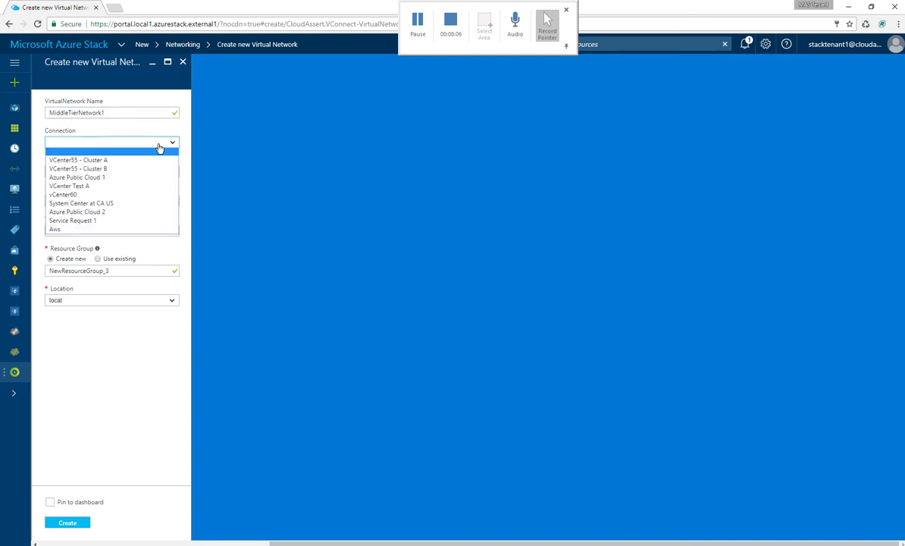
click(123, 195)
click(117, 174)
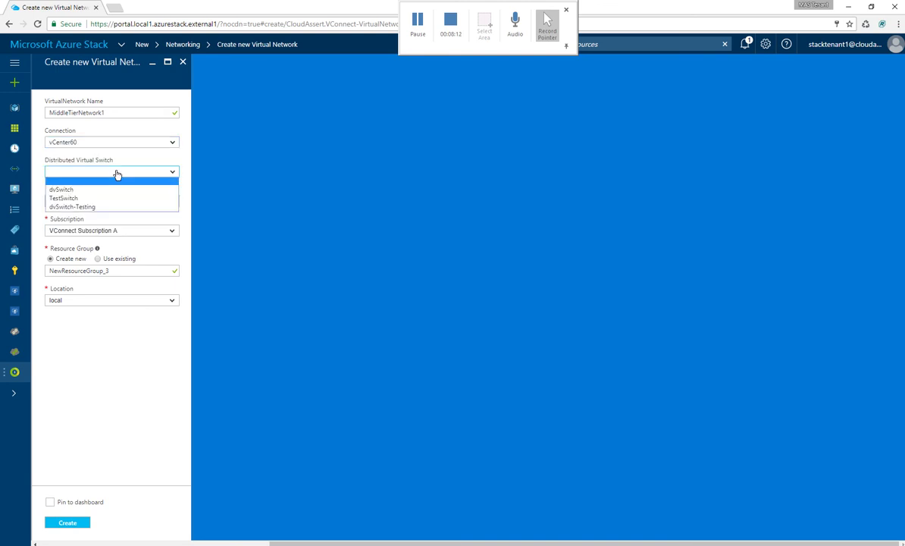
click(96, 189)
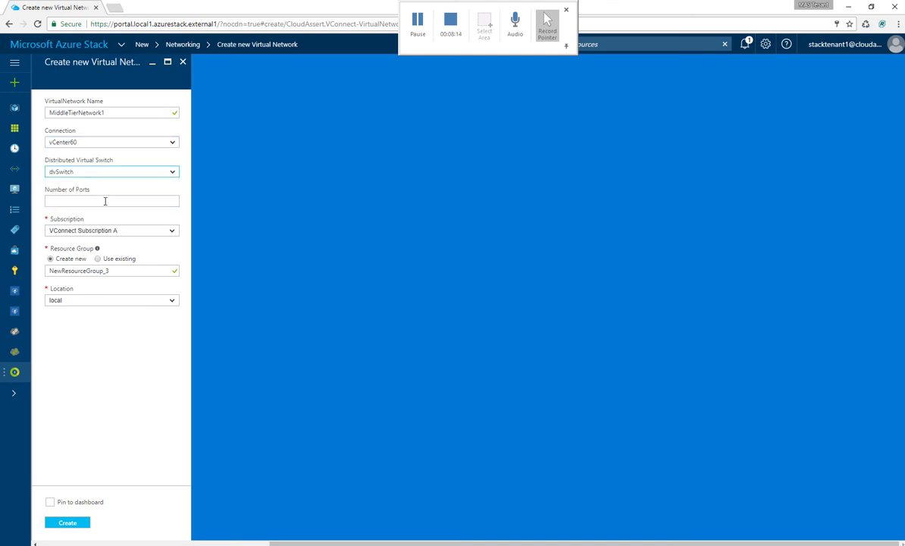
click(106, 200)
text(10)
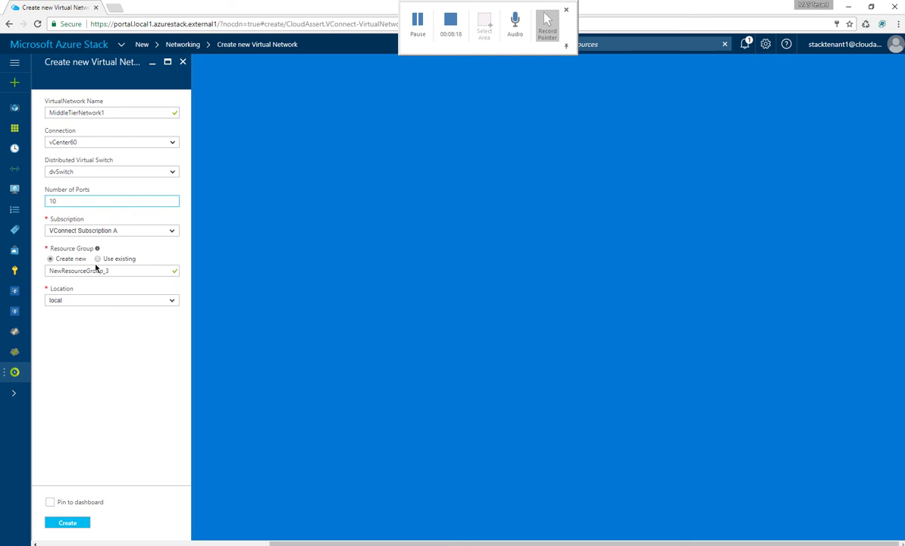
Assign the virtual network to the existing resource group VM.VMware and create it.
click(97, 258)
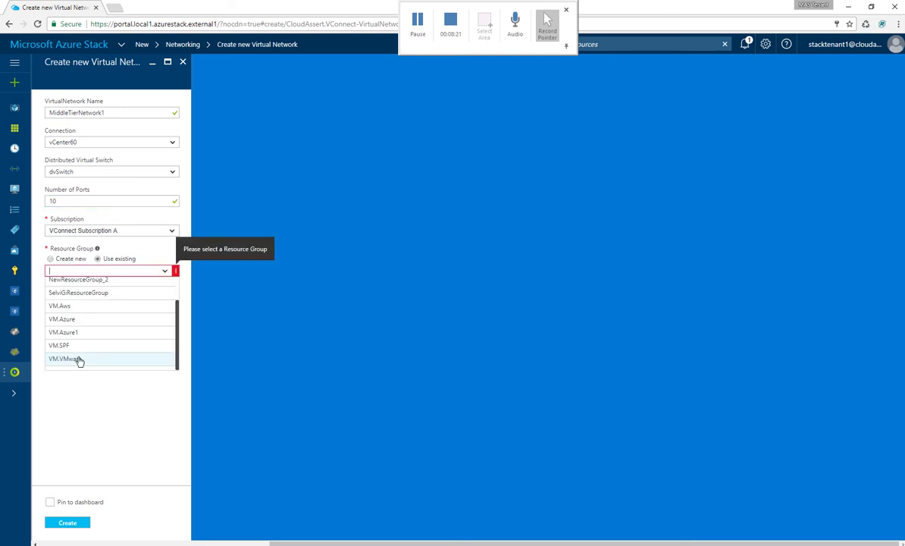
click(79, 359)
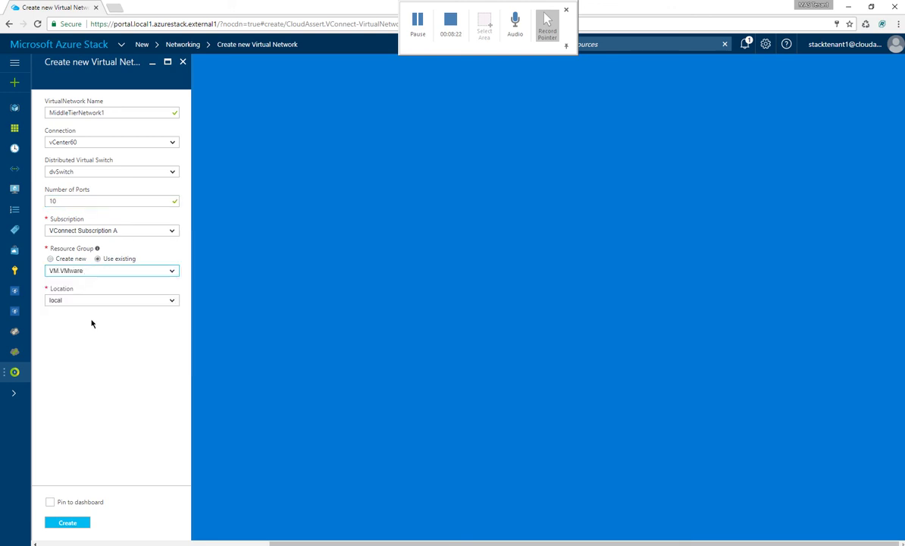
click(61, 524)
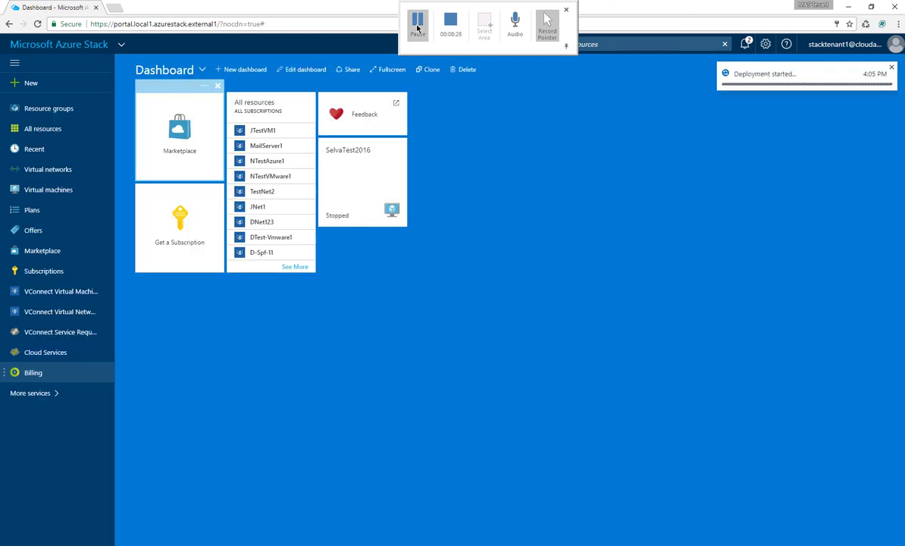
Check the deployment's progress in the notifications, and open MiddleTierNetwork1 from the list of VConnect virtual networks.
click(745, 44)
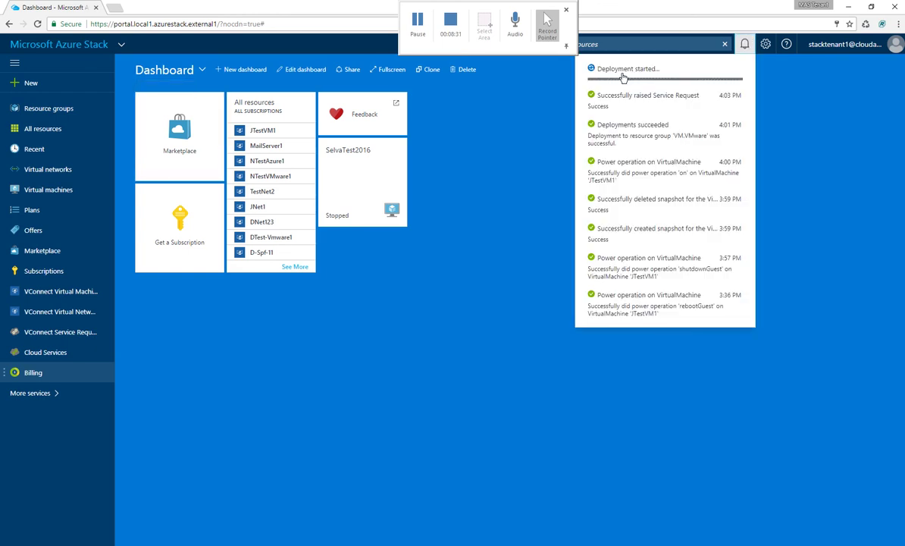
click(511, 270)
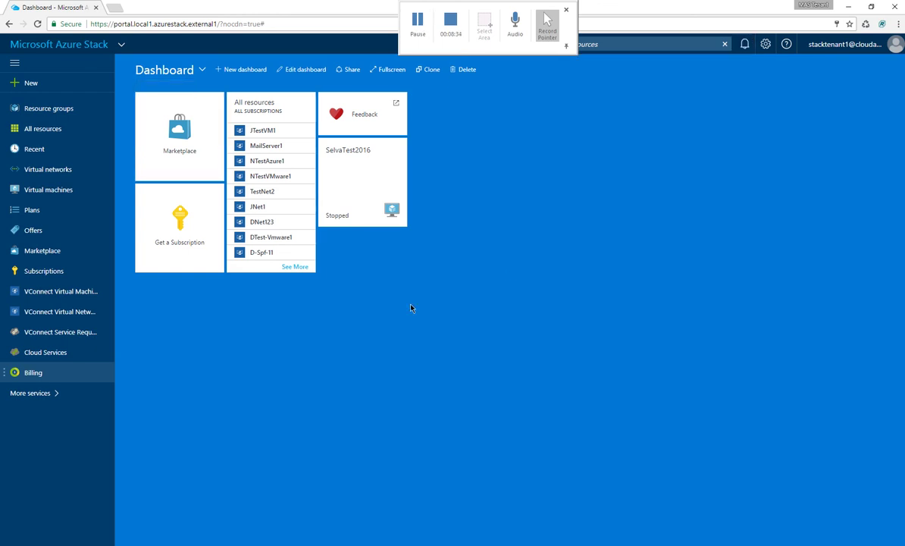
click(53, 311)
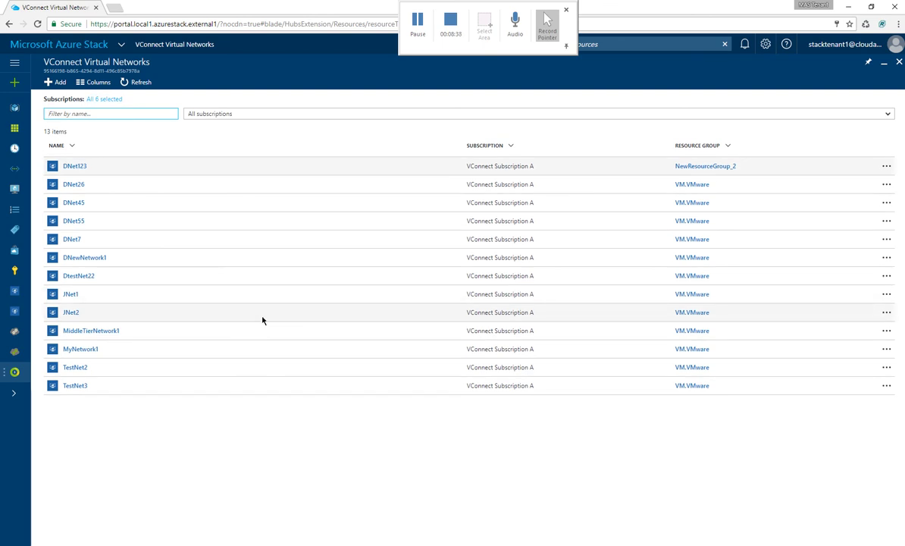
click(100, 331)
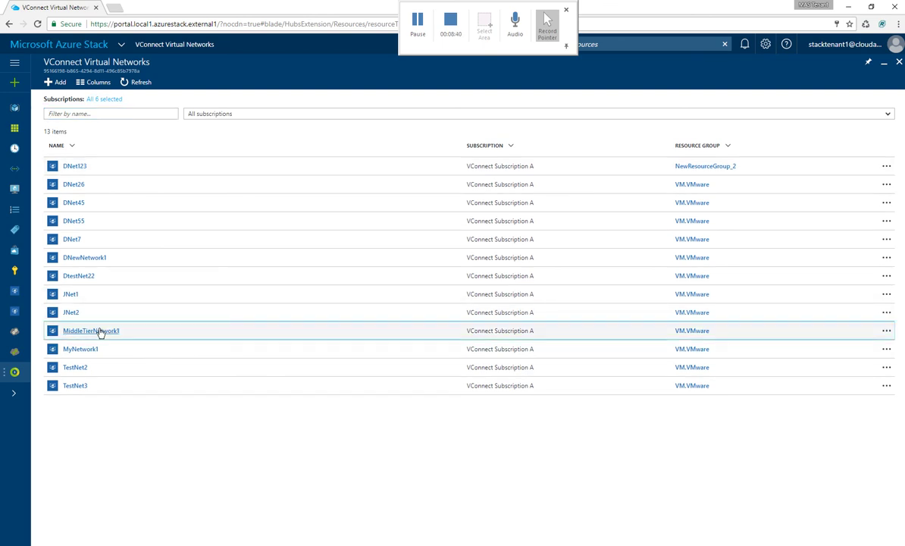